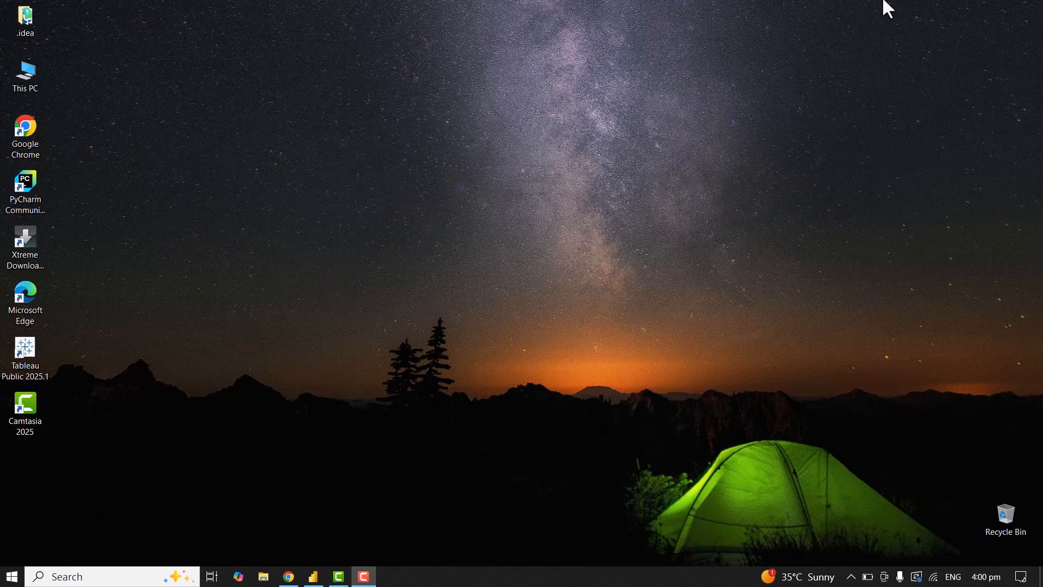
# Switch to Power BI Desktop and browse the full list of available data source connectors.
pyautogui.click(313, 577)
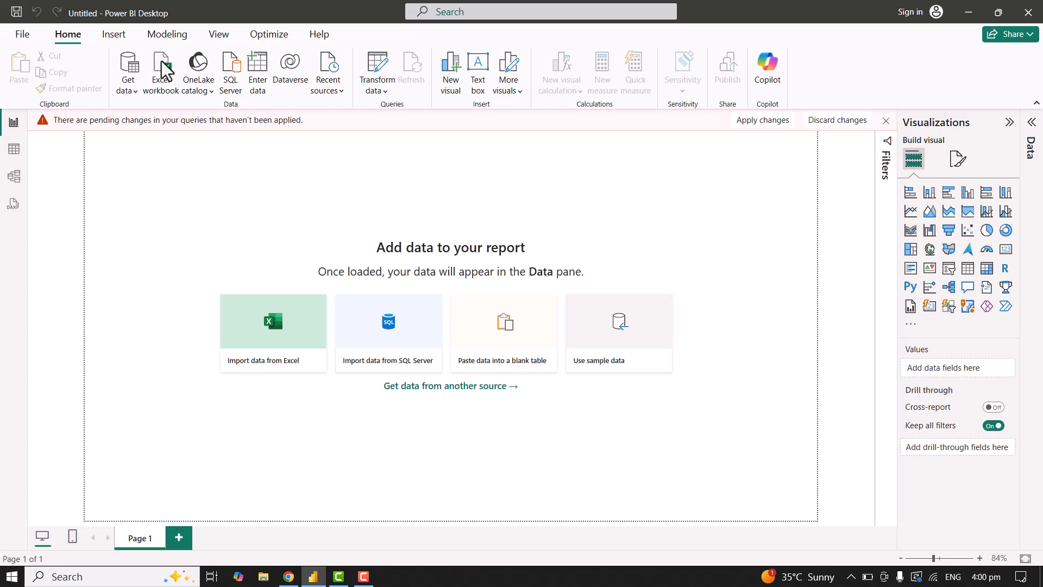
pyautogui.press('F9')
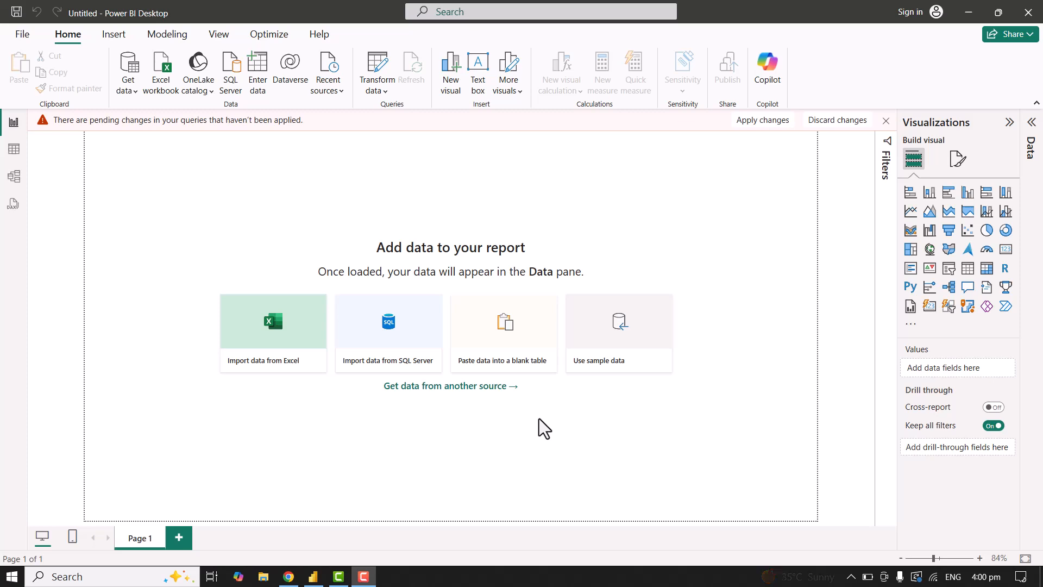
pyautogui.click(134, 101)
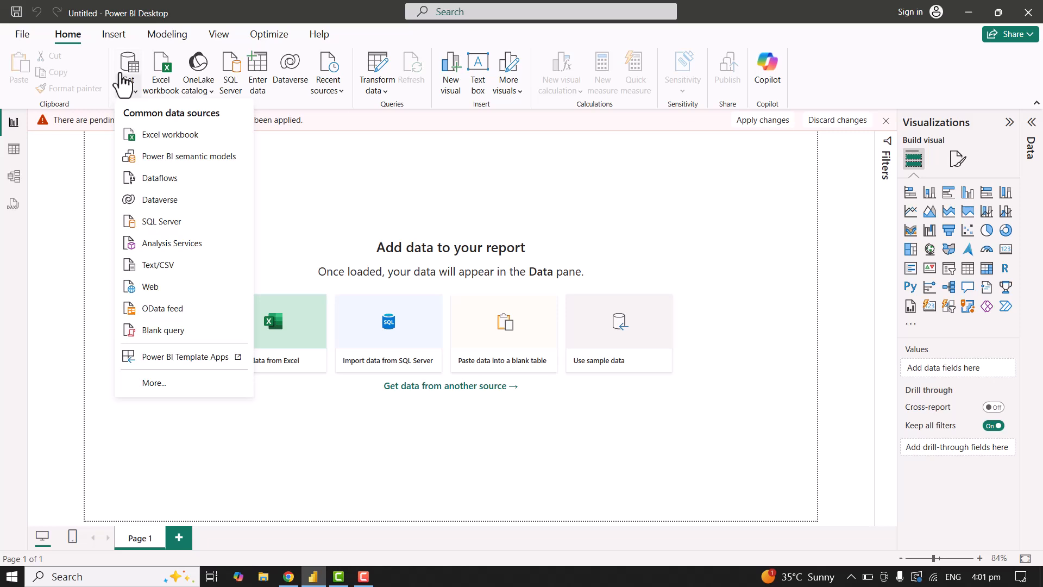
pyautogui.click(126, 81)
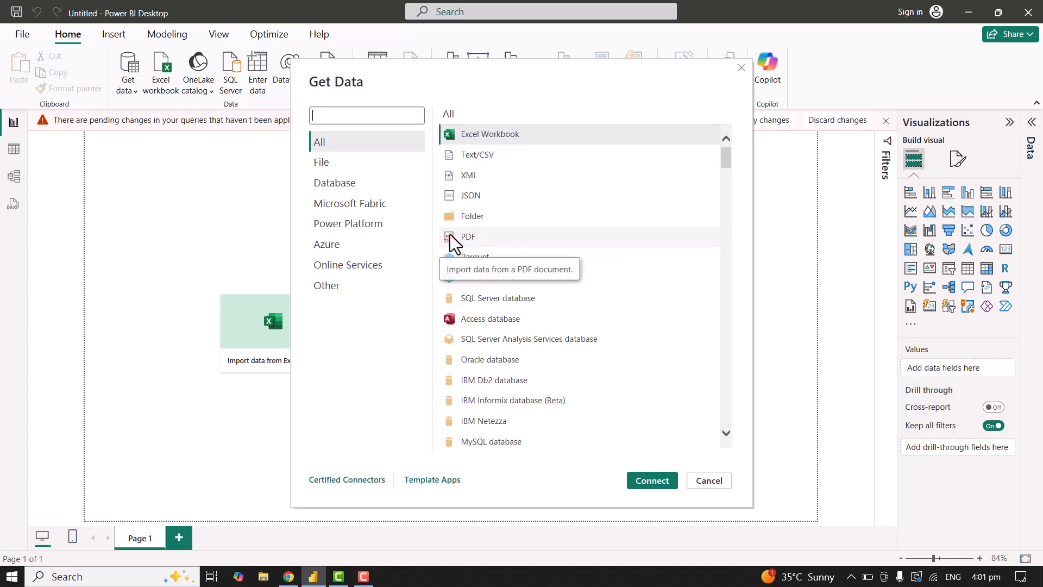
pyautogui.scroll(-5, 515, 344)
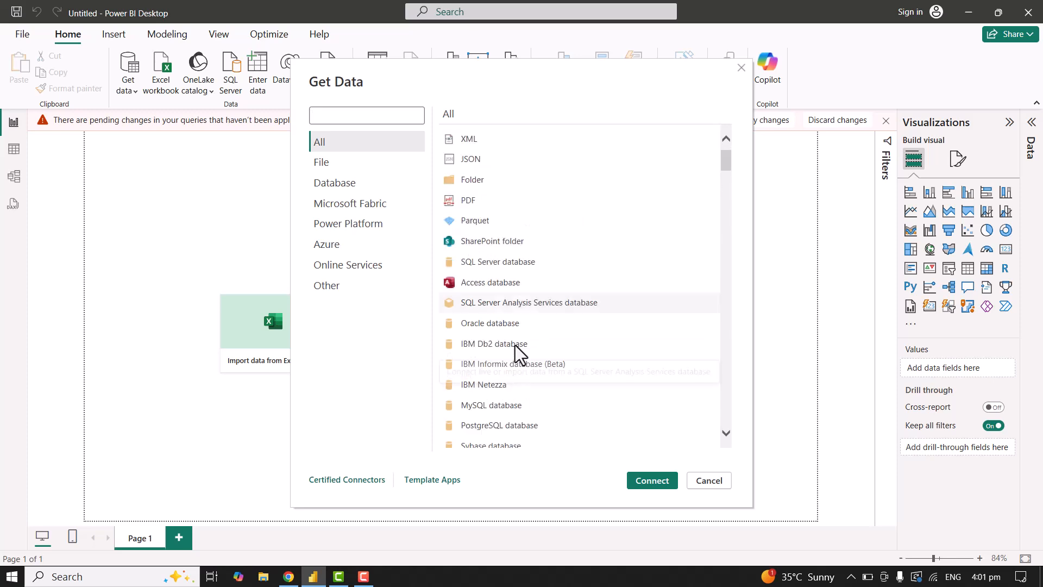
pyautogui.scroll(-3, 514, 344)
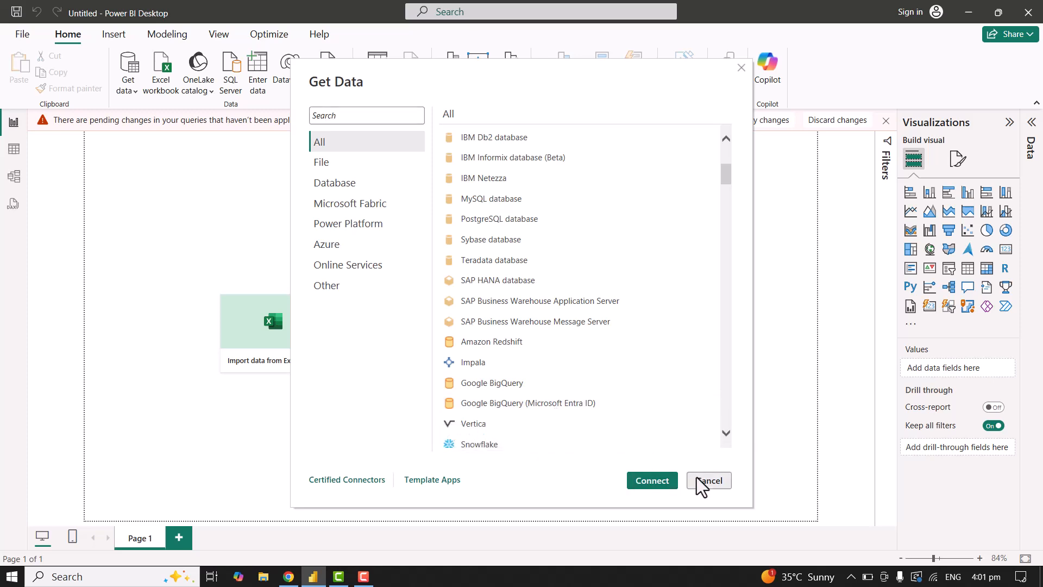
pyautogui.click(741, 68)
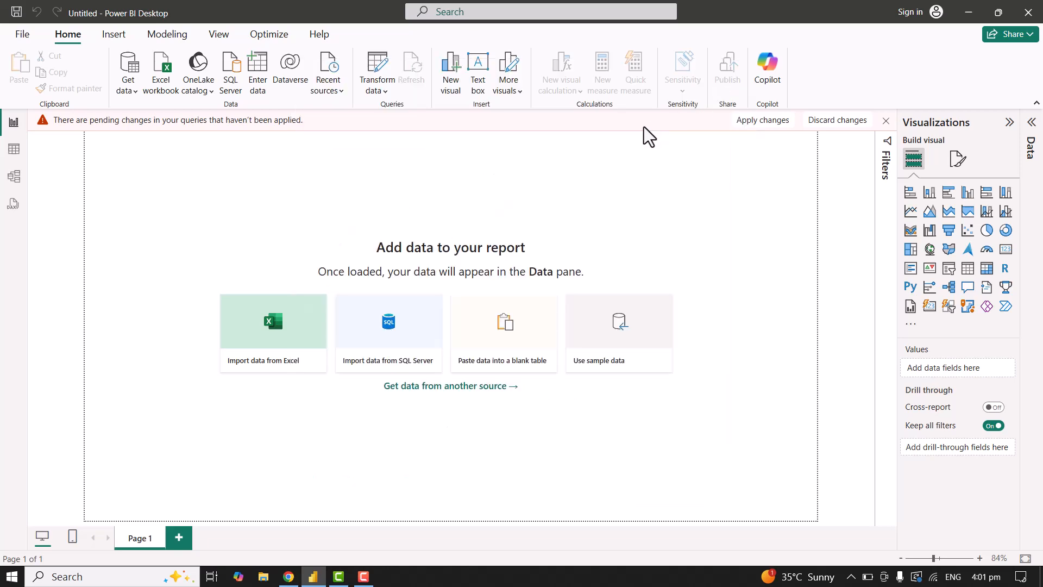
# Connect to the Excel workbook Final_Updated_Vivo_Sales_Data_Pakistan in the Downloads folder.
pyautogui.click(261, 338)
pyautogui.click(166, 112)
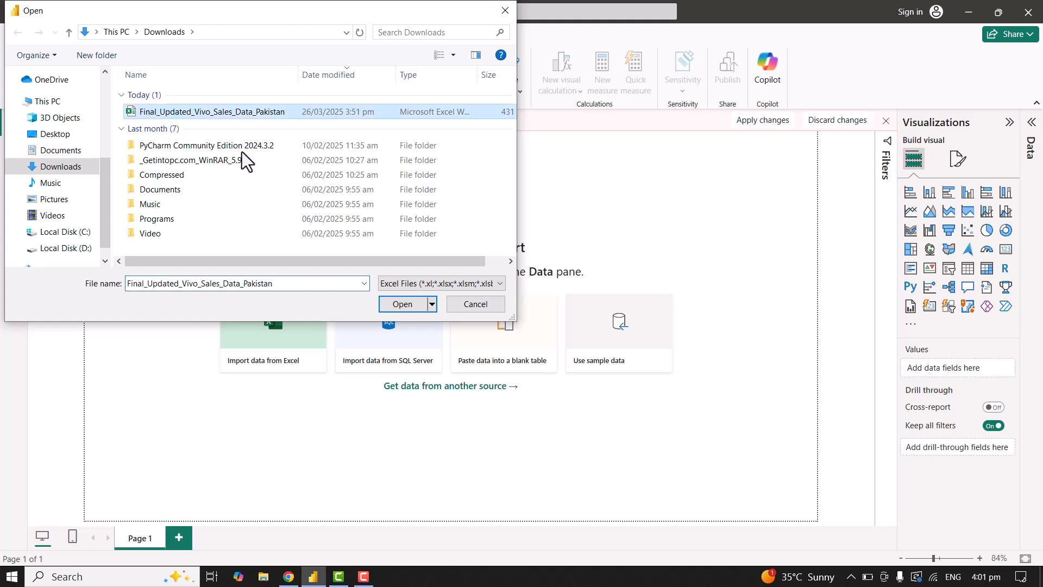
pyautogui.click(399, 304)
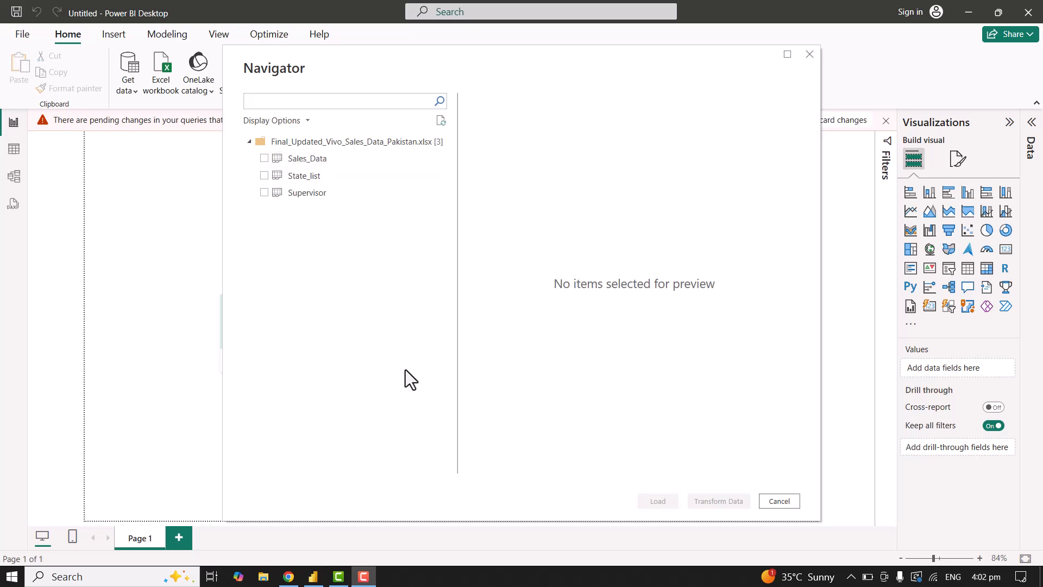
# Preview the Sales_Data sheet's rows and include the sheet in the import.
pyautogui.click(264, 164)
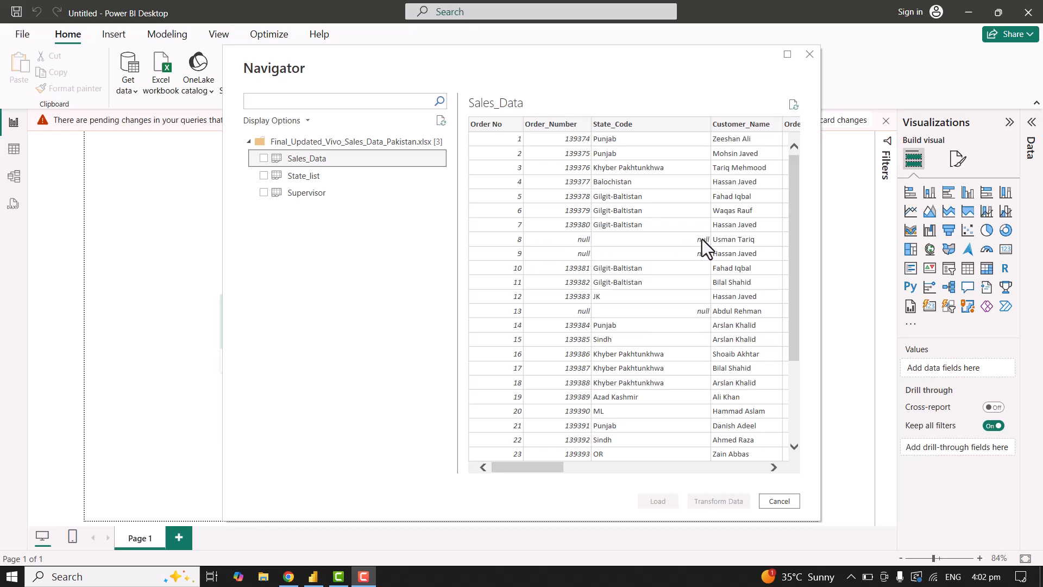
pyautogui.moveTo(793, 281); pyautogui.dragTo(794, 379)
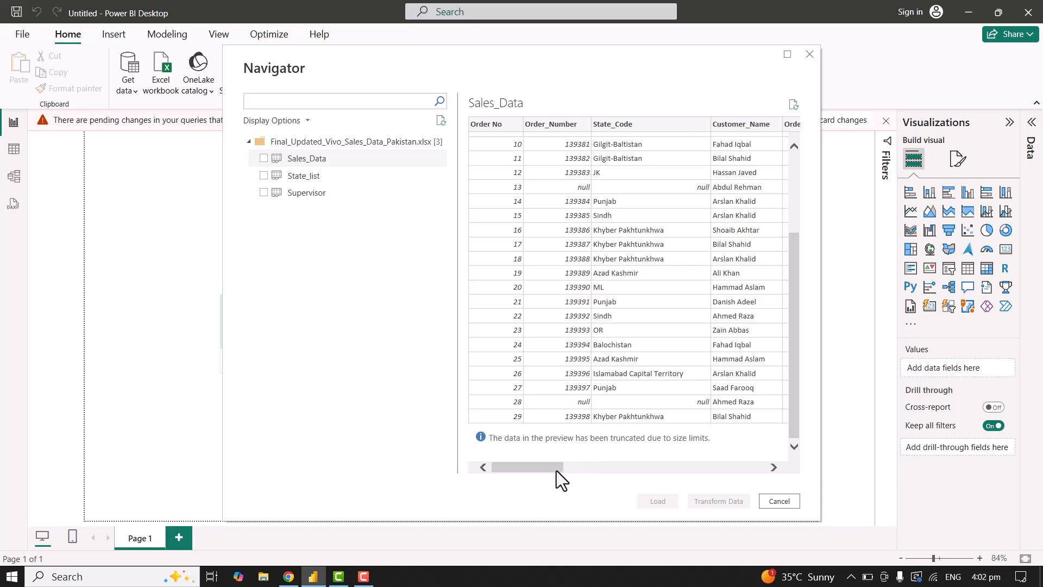
pyautogui.moveTo(556, 470); pyautogui.dragTo(521, 468)
pyautogui.click(264, 159)
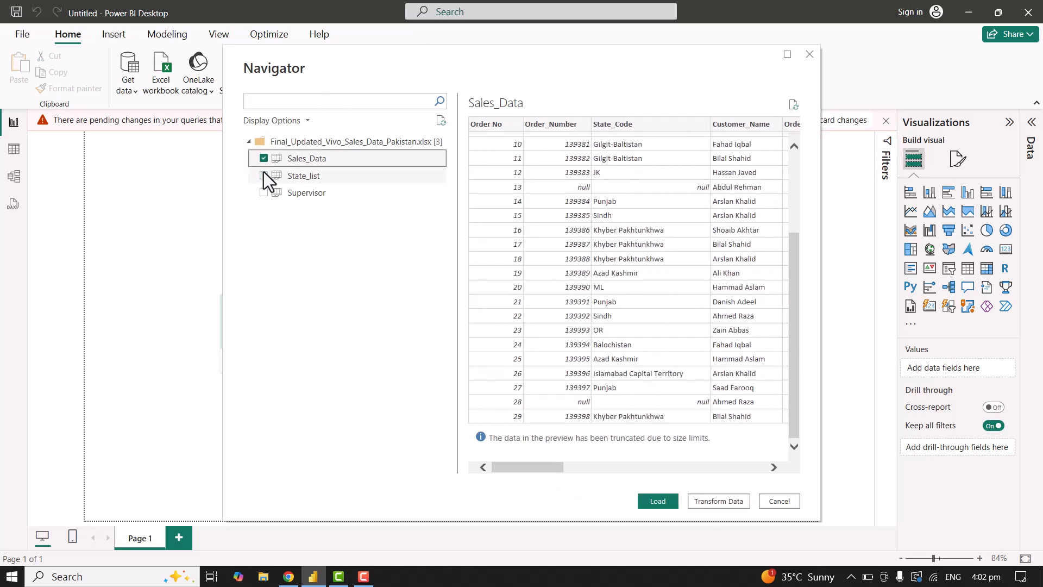
# Preview and include the State_list and Supervisor sheets, and open the selected tables in Power Query Editor for transformation.
pyautogui.click(287, 180)
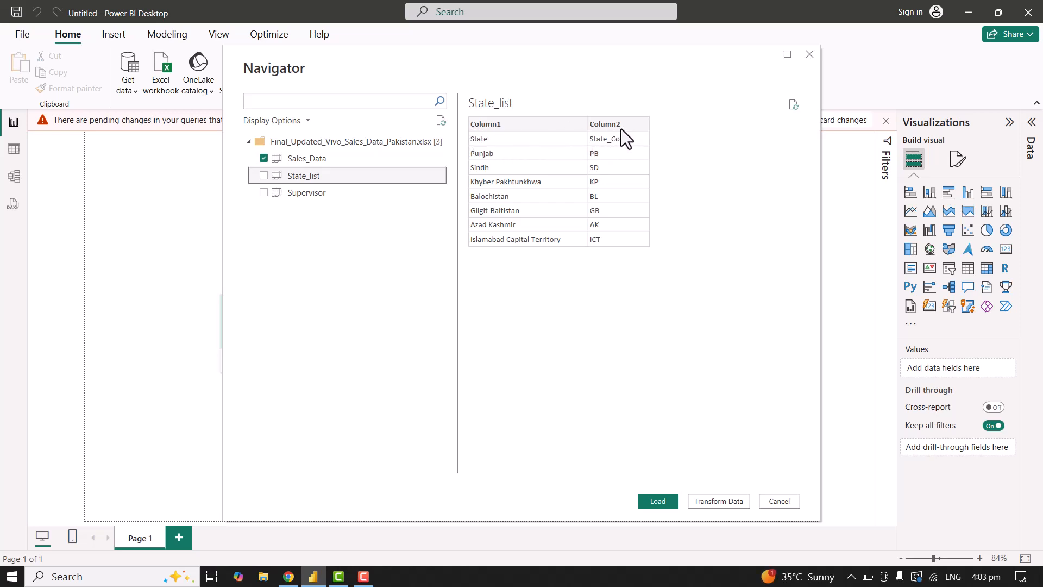
pyautogui.click(263, 175)
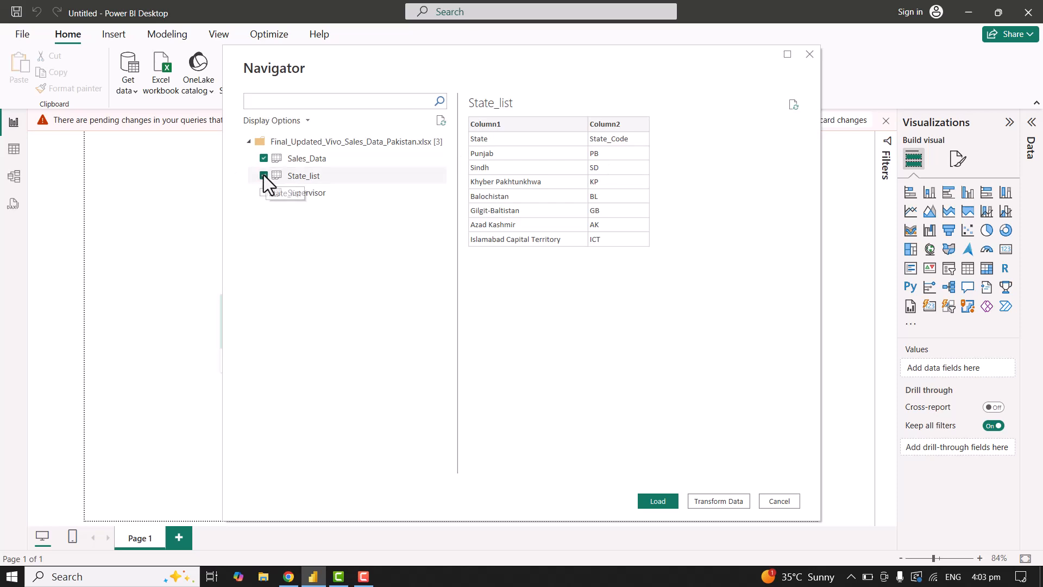
pyautogui.click(314, 194)
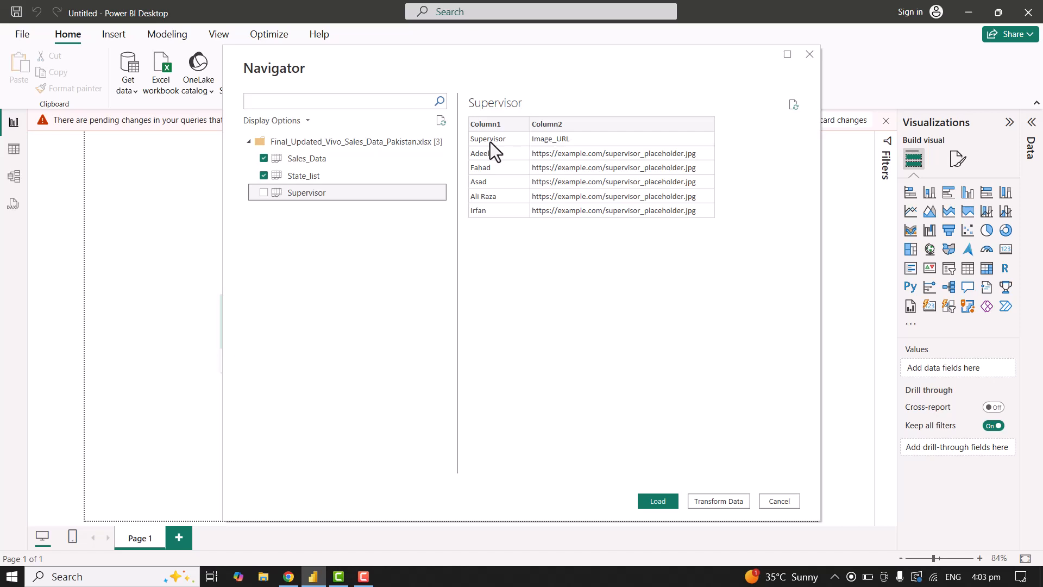
pyautogui.click(264, 192)
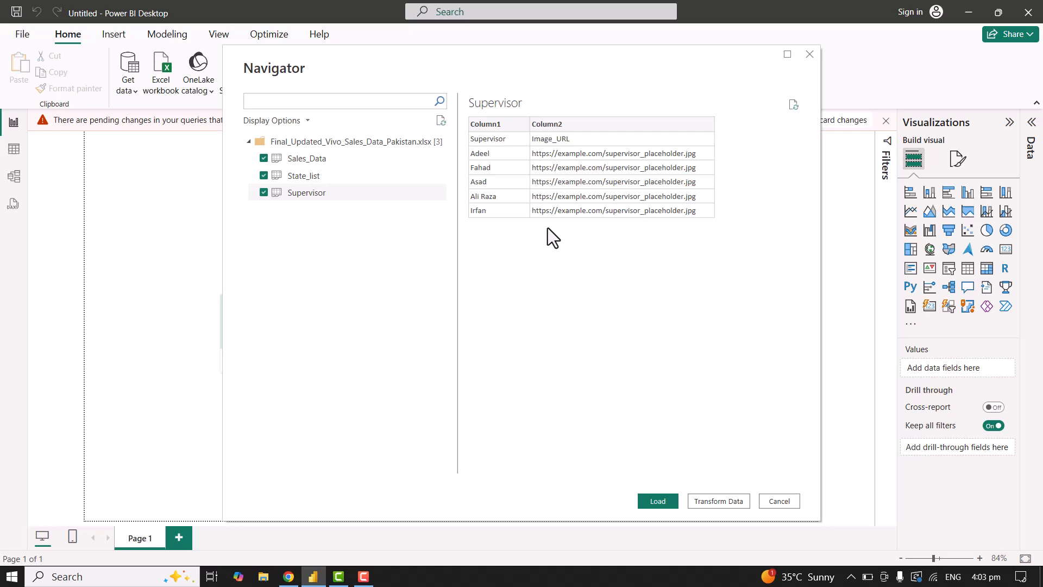
pyautogui.click(719, 501)
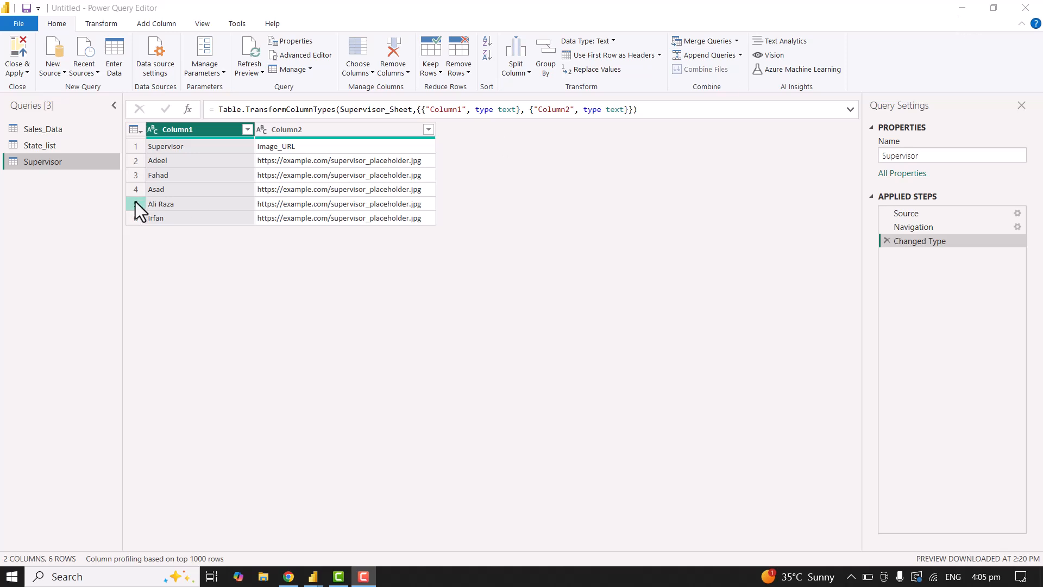
# Review the State_list query and examine the Sales_Data query's rows and columns for null values.
pyautogui.click(34, 143)
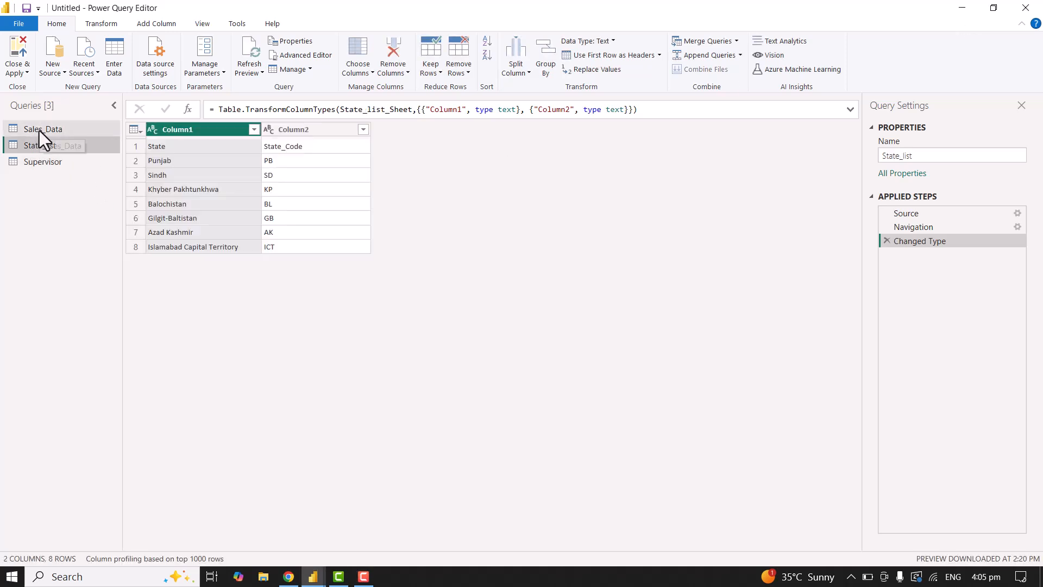
pyautogui.click(40, 129)
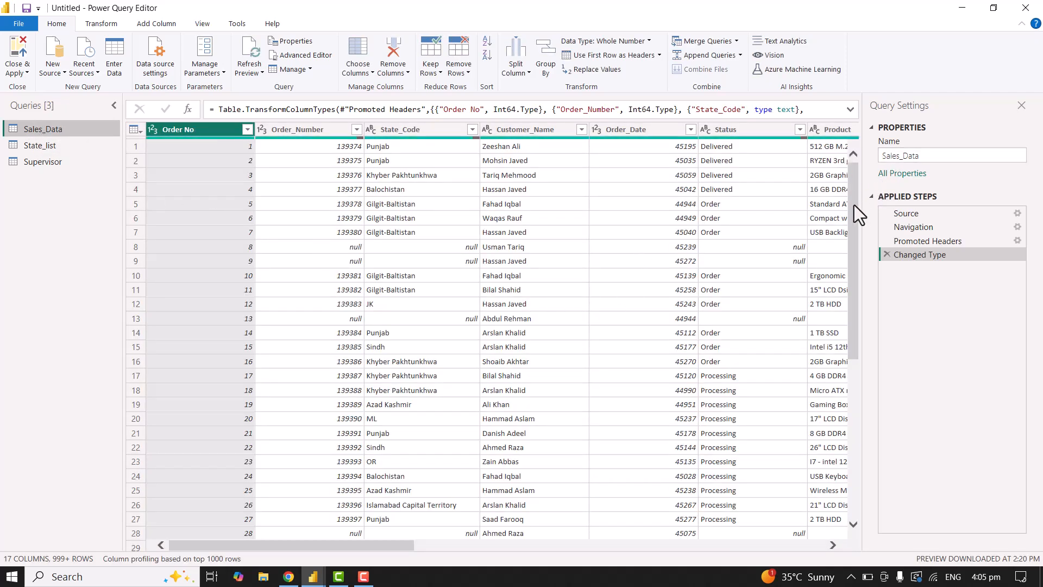
pyautogui.moveTo(854, 203); pyautogui.dragTo(852, 171)
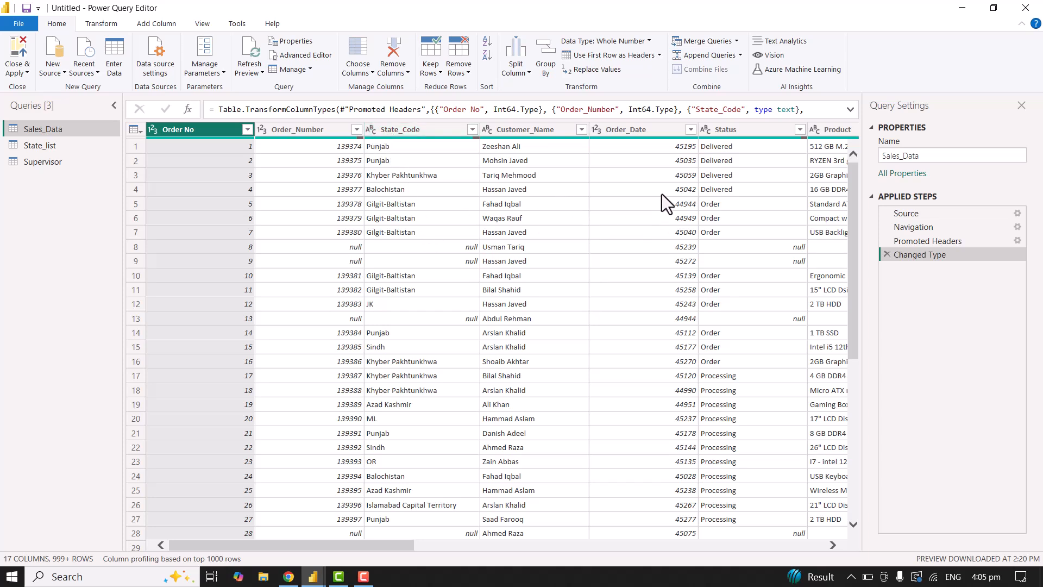
pyautogui.moveTo(407, 548); pyautogui.dragTo(614, 549)
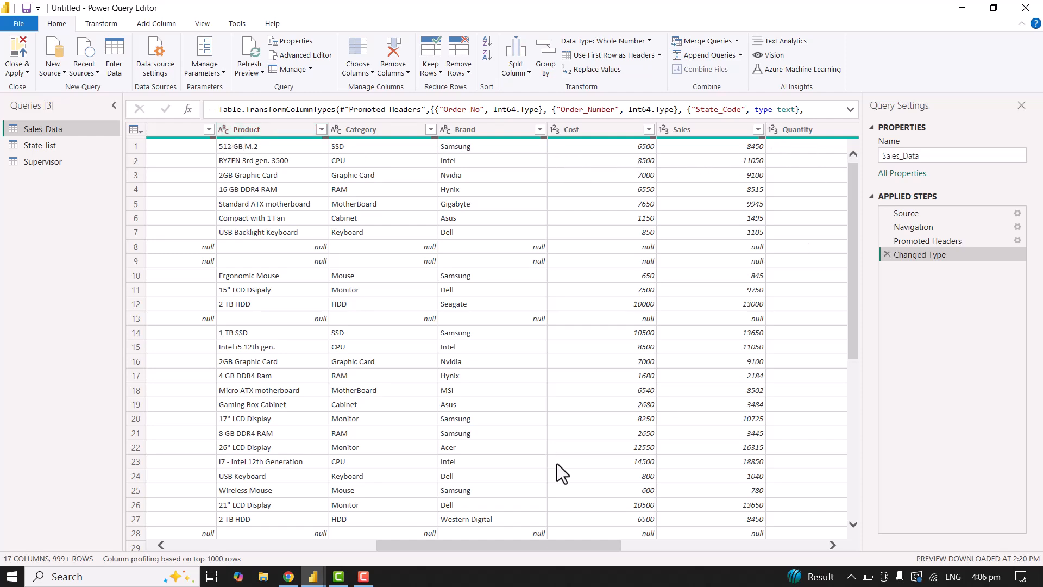
pyautogui.moveTo(576, 545); pyautogui.dragTo(350, 574)
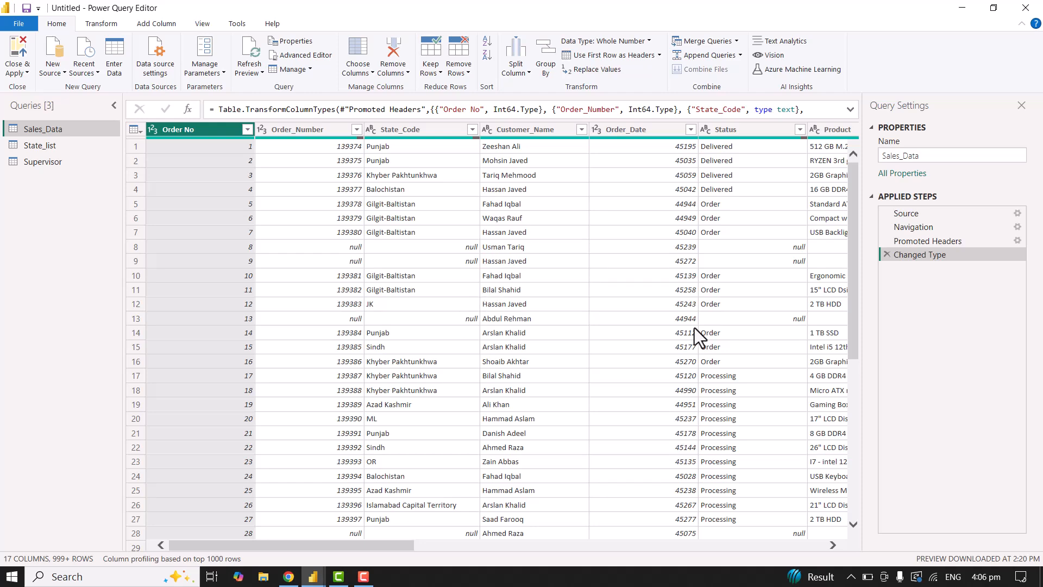
pyautogui.moveTo(857, 206); pyautogui.dragTo(843, 177)
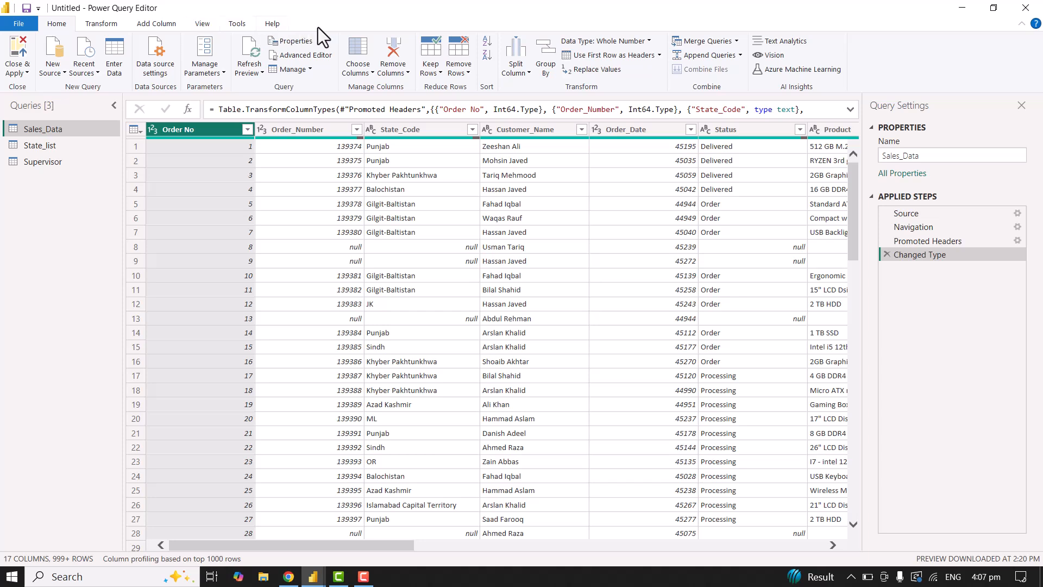
# Remove the rows with an empty Order_Number from Sales_Data and check the remaining rows.
pyautogui.click(468, 72)
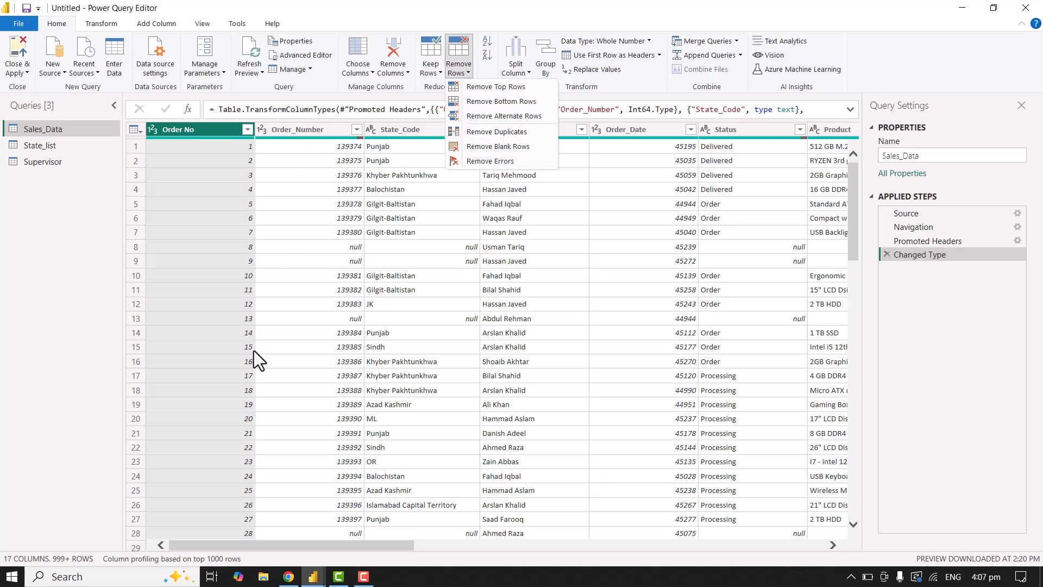
pyautogui.click(496, 148)
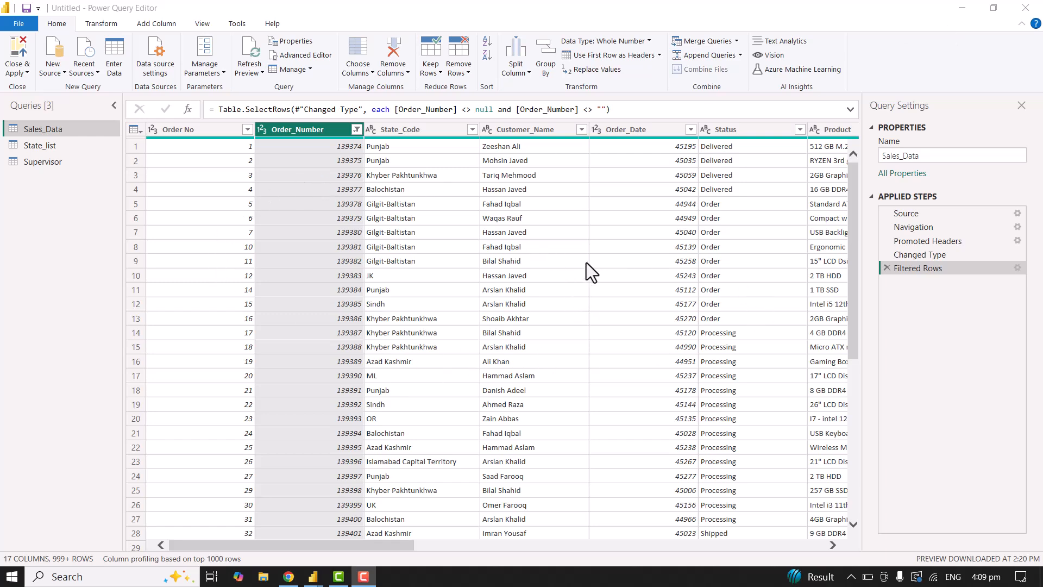
pyautogui.scroll(-6, 575, 293)
pyautogui.scroll(-2, 569, 298)
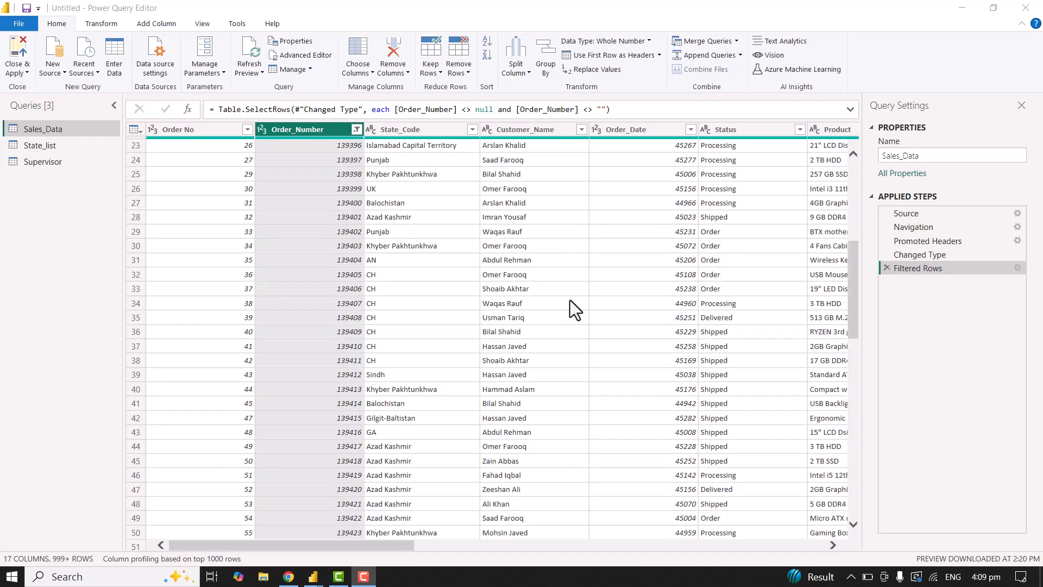
pyautogui.scroll(-4, 569, 300)
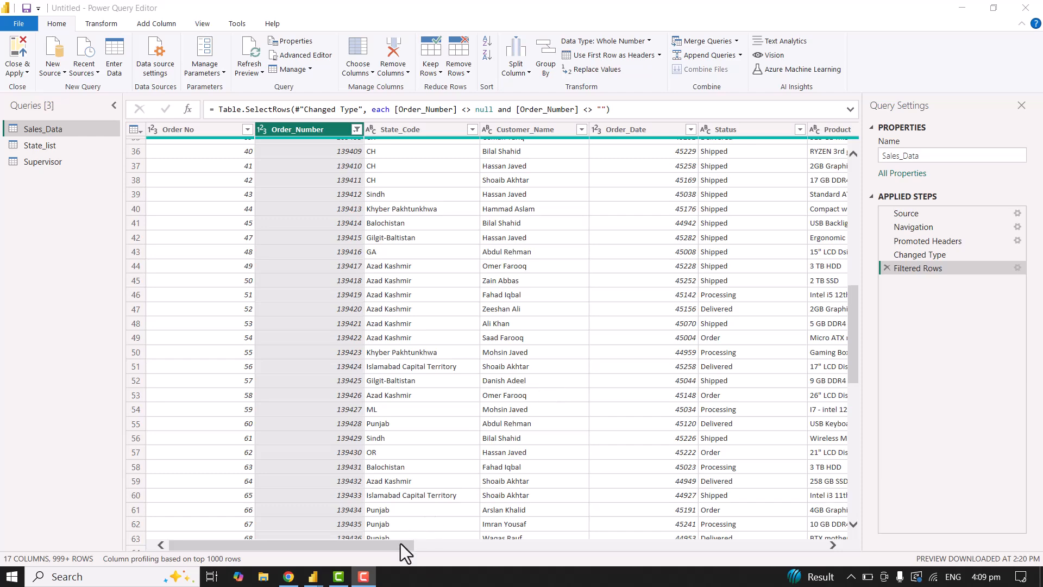
pyautogui.moveTo(405, 546); pyautogui.dragTo(310, 380)
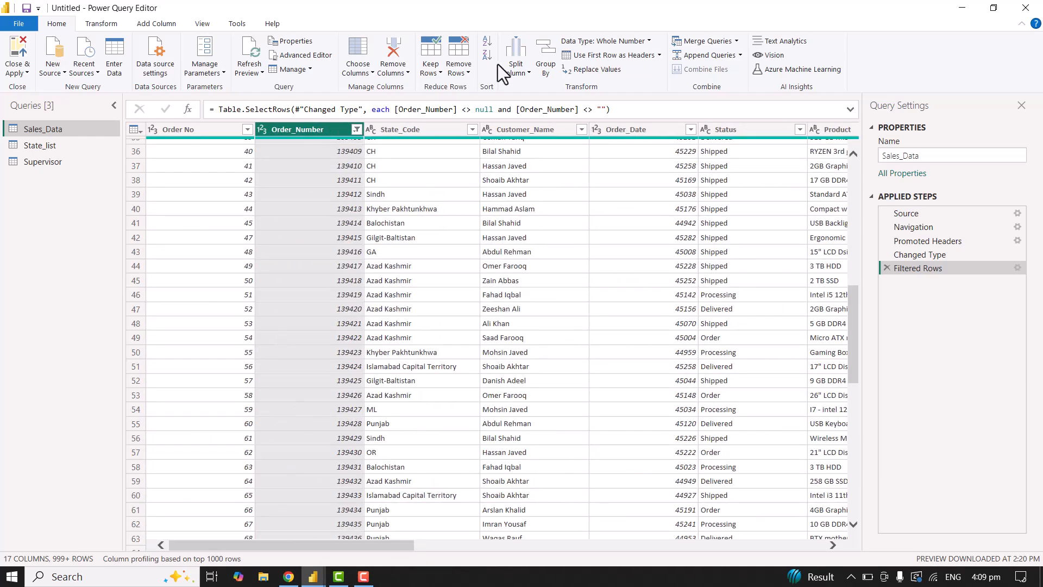
# Examine the distinct State_Code values and scan that column through the Sales_Data rows for inconsistent entries.
pyautogui.click(468, 73)
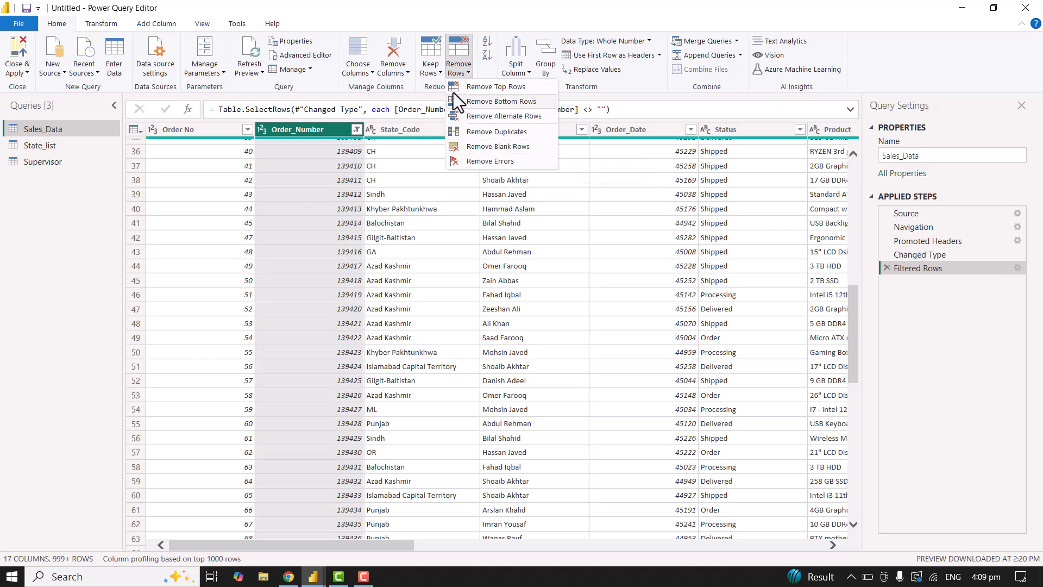
pyautogui.click(468, 70)
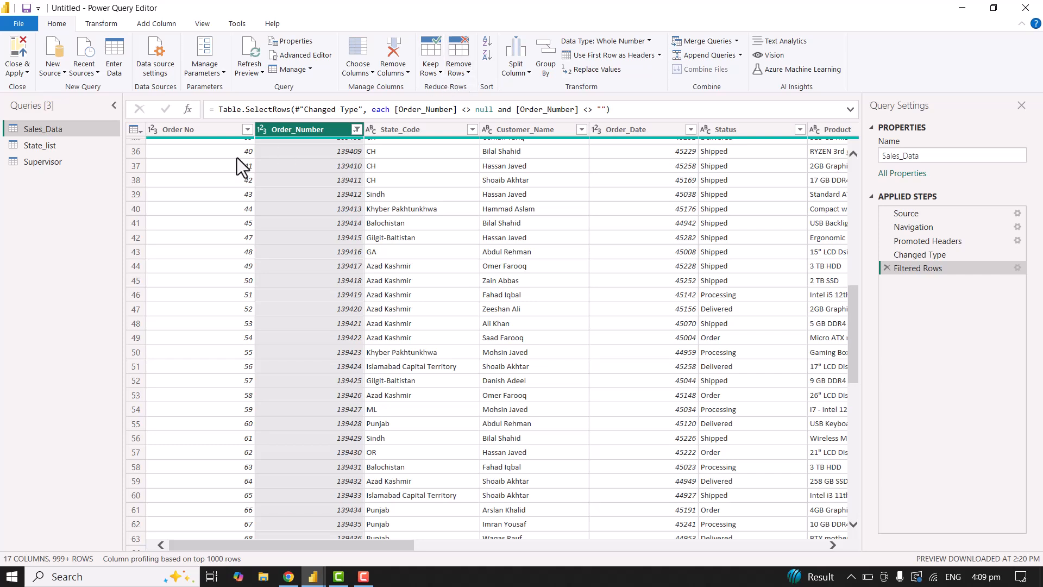
pyautogui.click(471, 130)
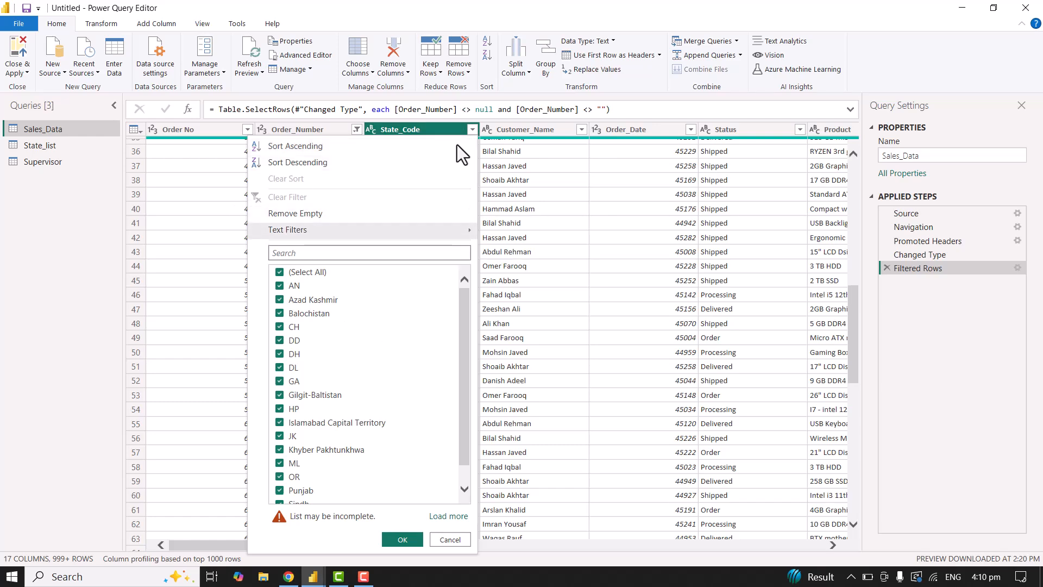
pyautogui.click(472, 133)
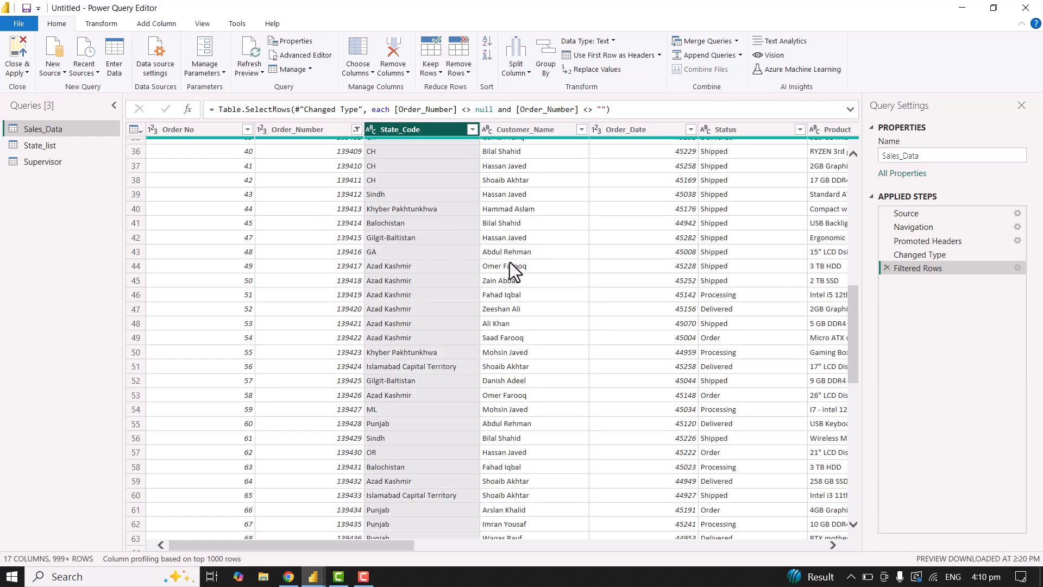
pyautogui.scroll(-20, 559, 358)
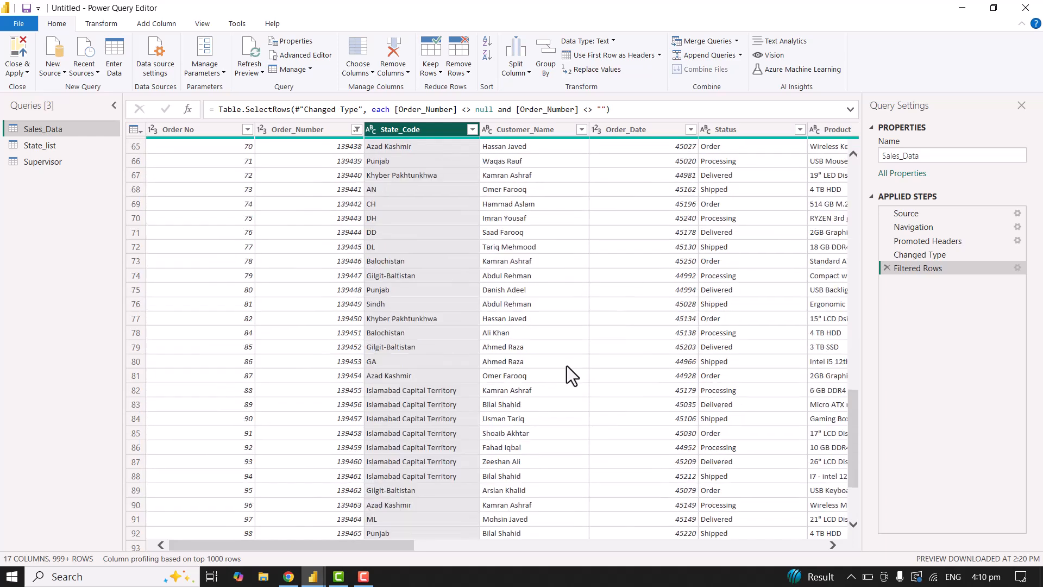
pyautogui.scroll(10, 559, 406)
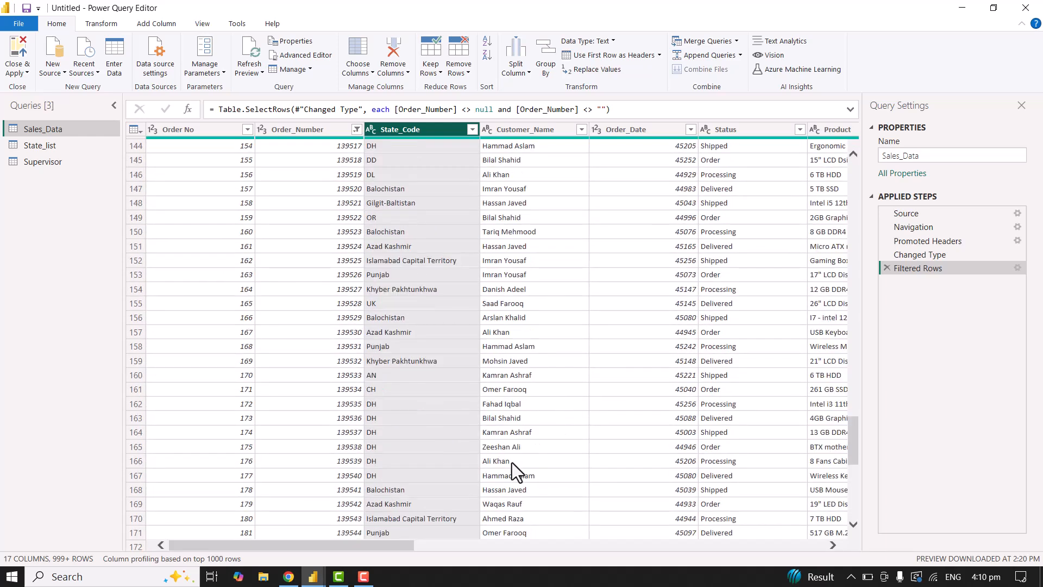
pyautogui.scroll(20, 516, 456)
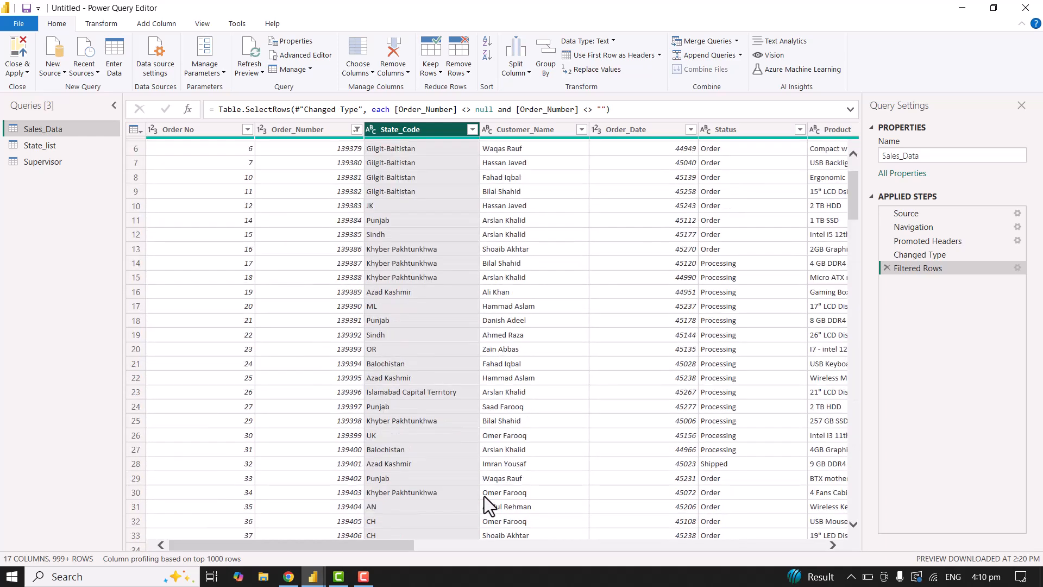
# Promote the first row of the State_list query to column headers.
pyautogui.moveTo(396, 545); pyautogui.dragTo(652, 549)
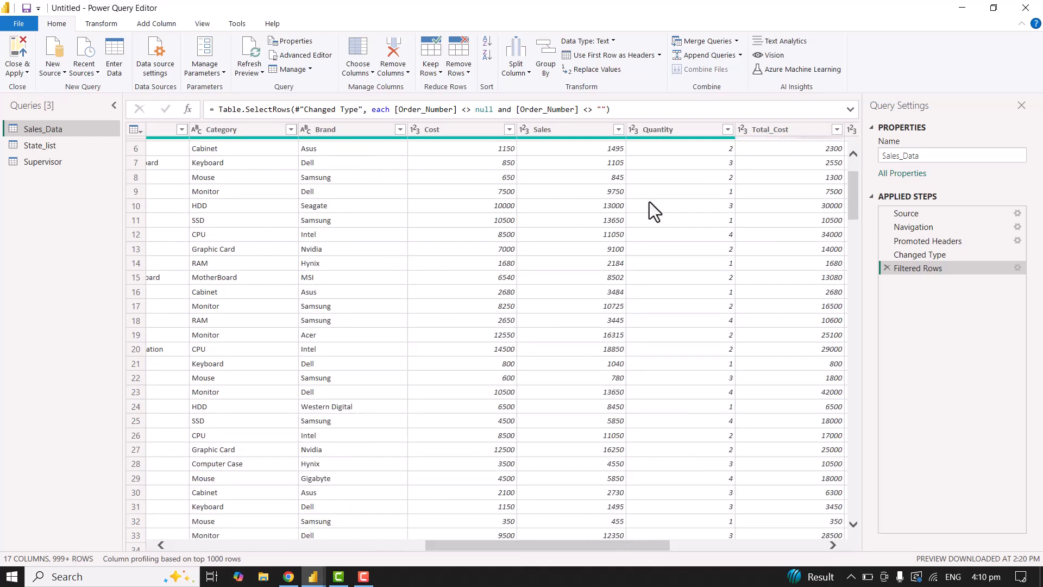
pyautogui.moveTo(535, 543); pyautogui.dragTo(241, 531)
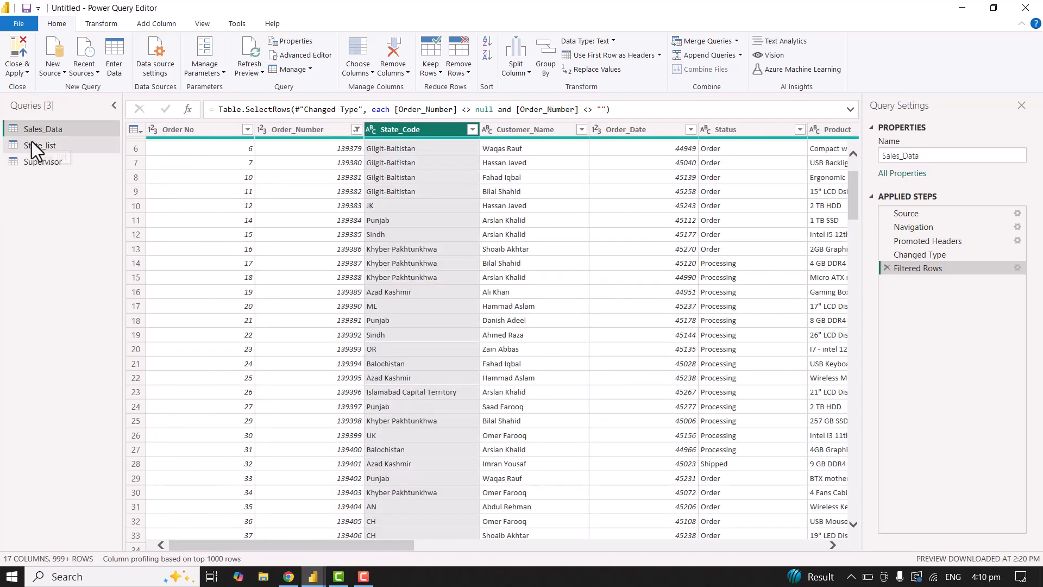
pyautogui.click(33, 146)
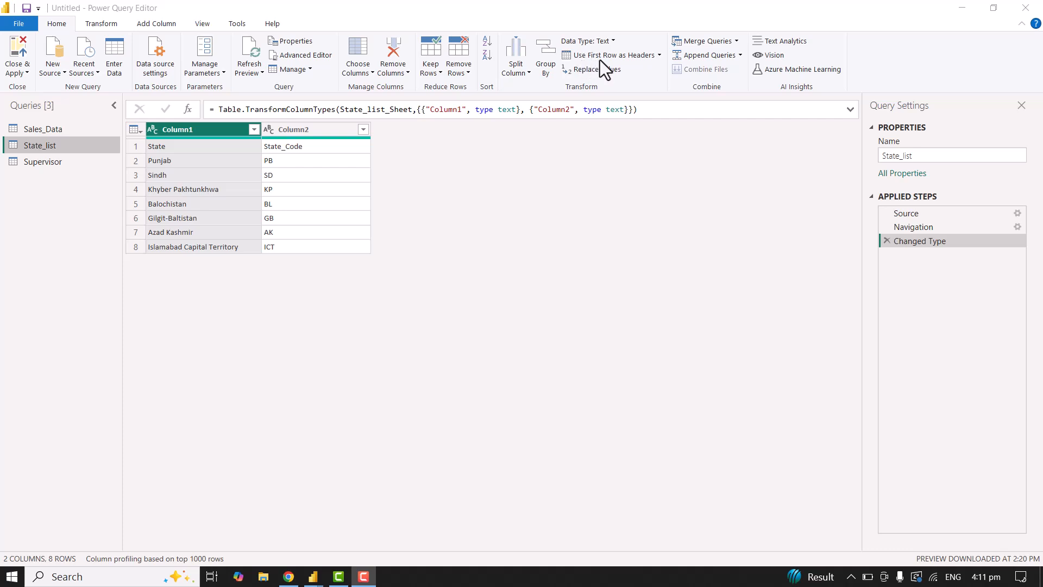
pyautogui.click(659, 54)
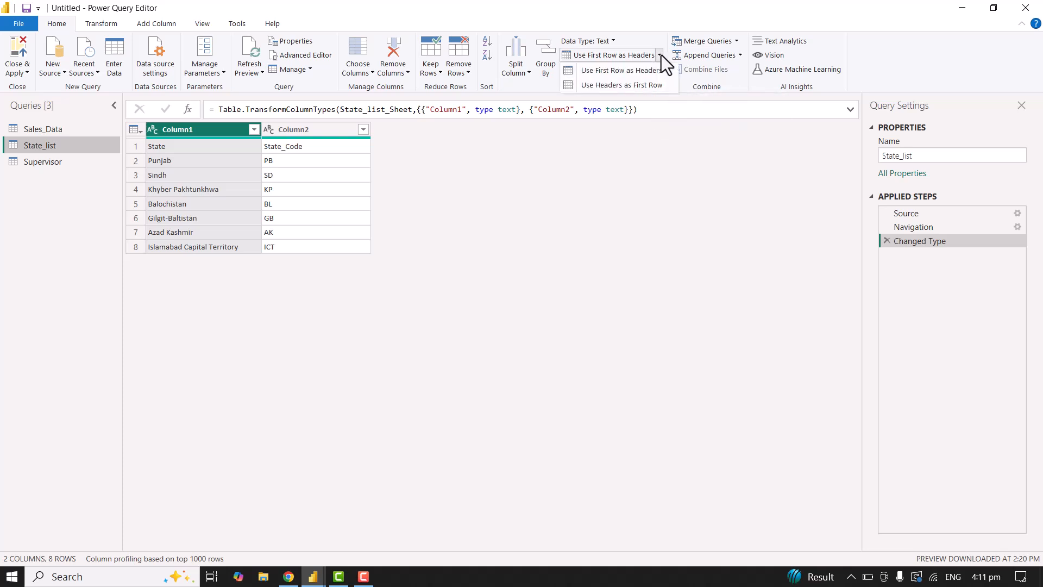
pyautogui.click(637, 71)
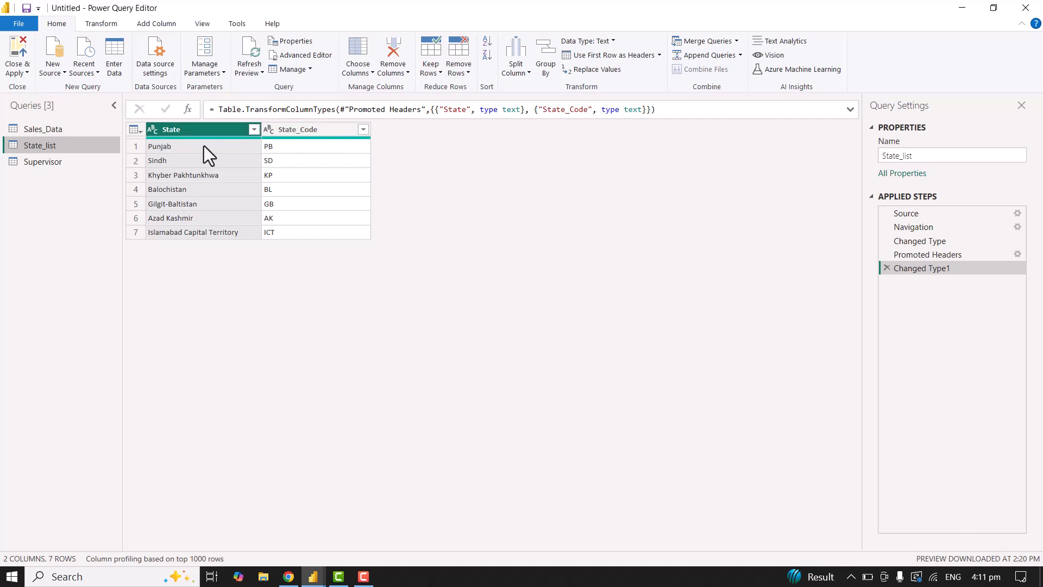
# Use the first row of the Supervisor query as its column headers.
pyautogui.click(51, 162)
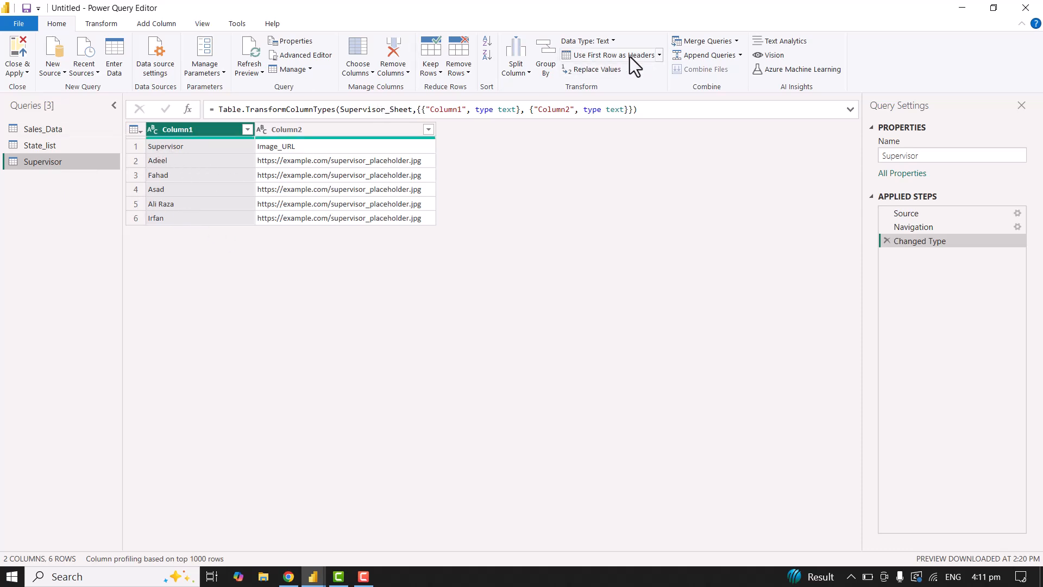
pyautogui.click(660, 56)
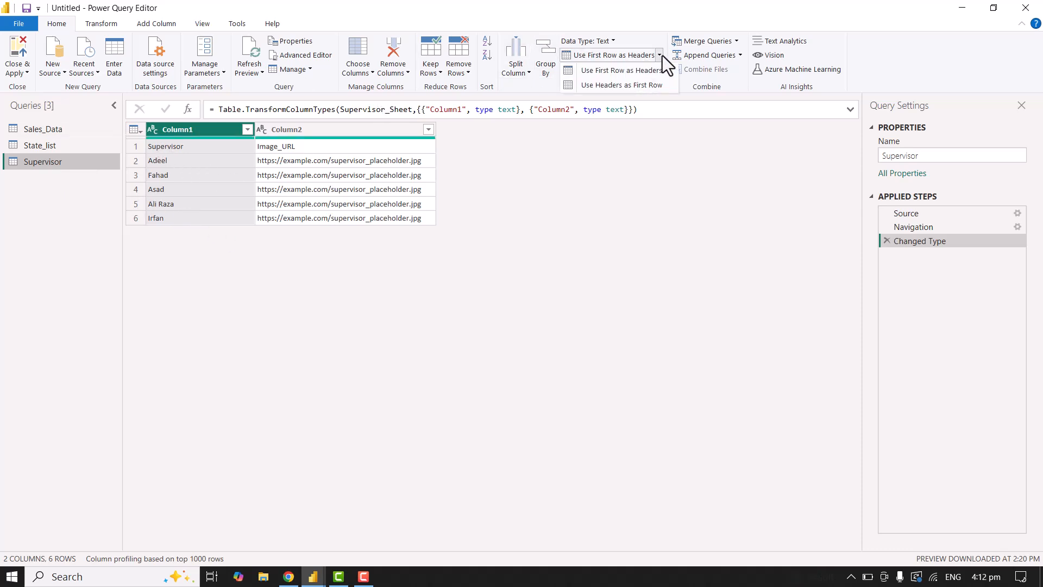
pyautogui.click(632, 74)
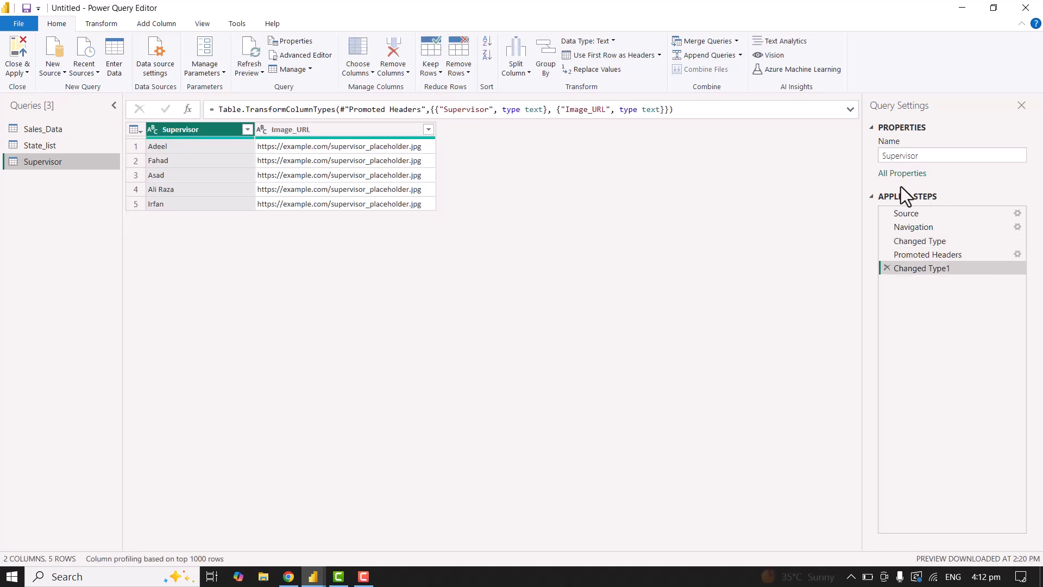
# Remove the Supervisor query's header promotion and the type change after it, and promote the first row to headers again.
pyautogui.click(887, 268)
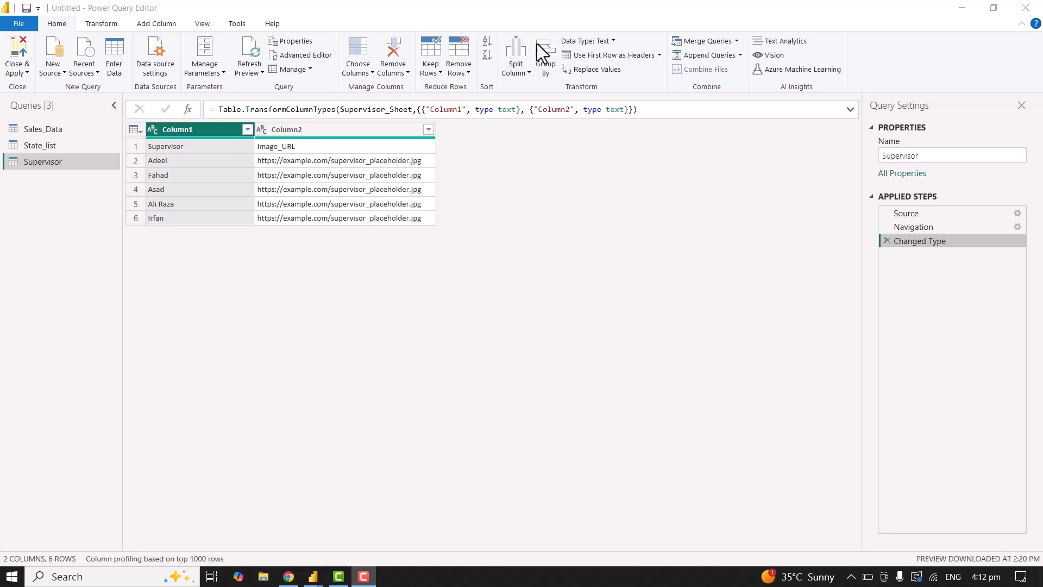
pyautogui.click(659, 59)
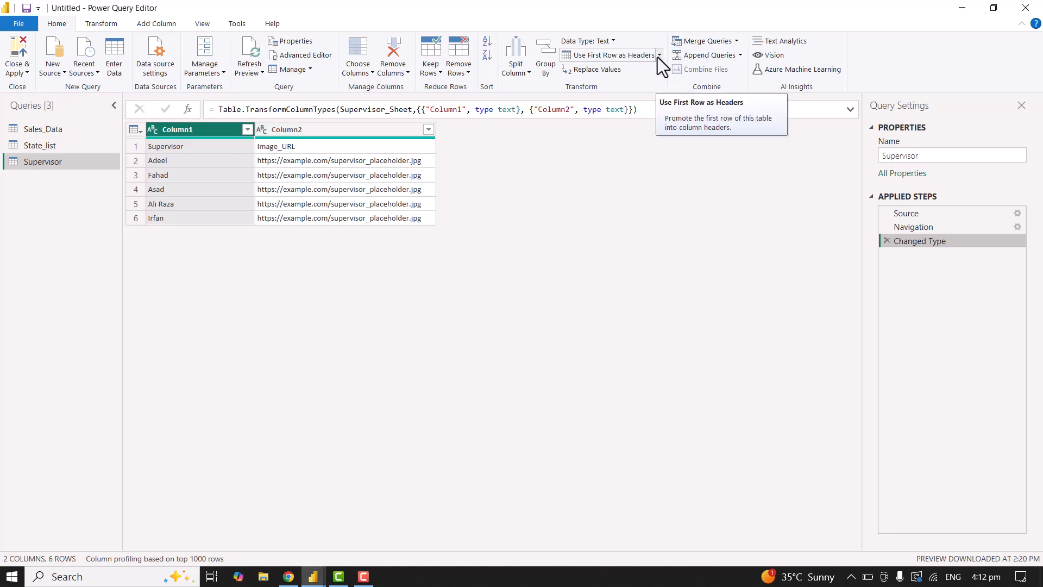
pyautogui.click(662, 56)
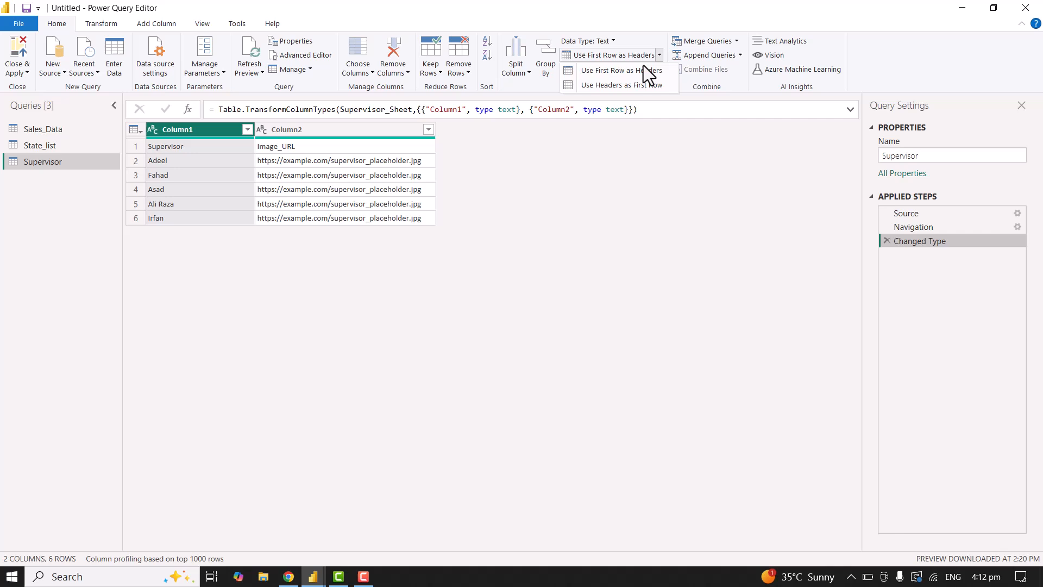
pyautogui.click(615, 74)
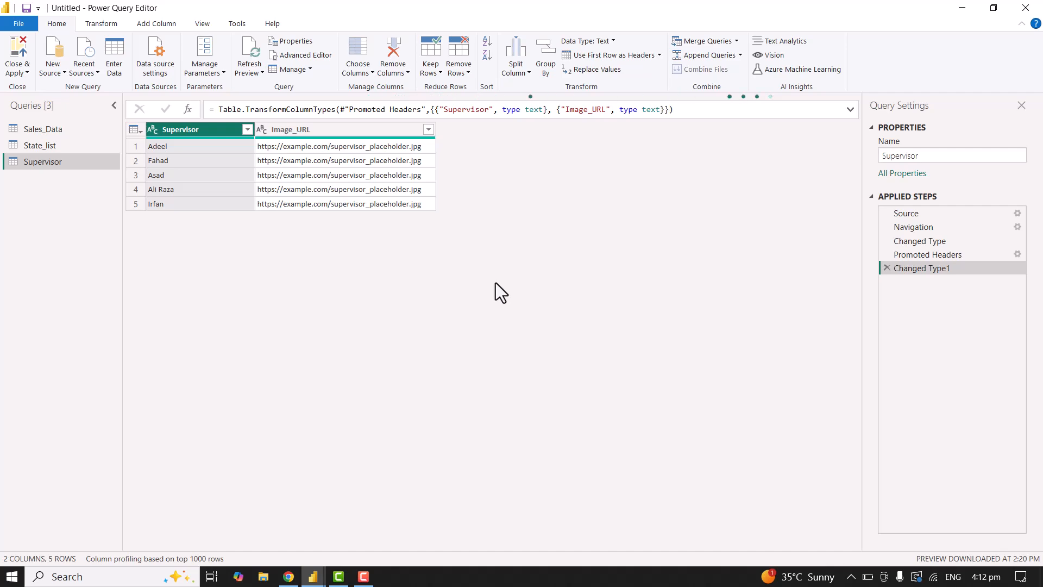
# Review the data type options for the Order No column and look across the remaining Sales_Data columns.
pyautogui.click(34, 130)
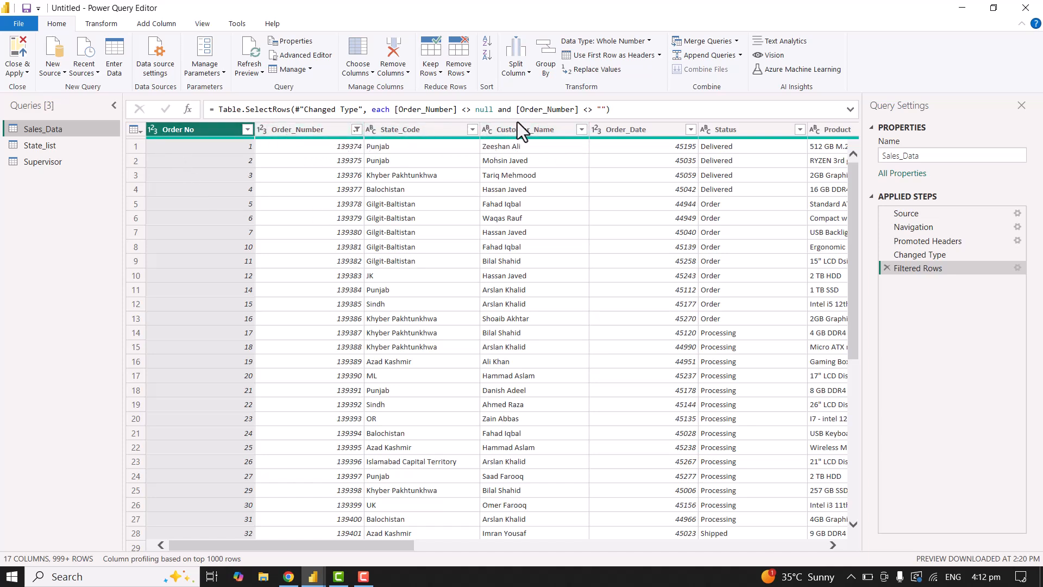
pyautogui.click(648, 41)
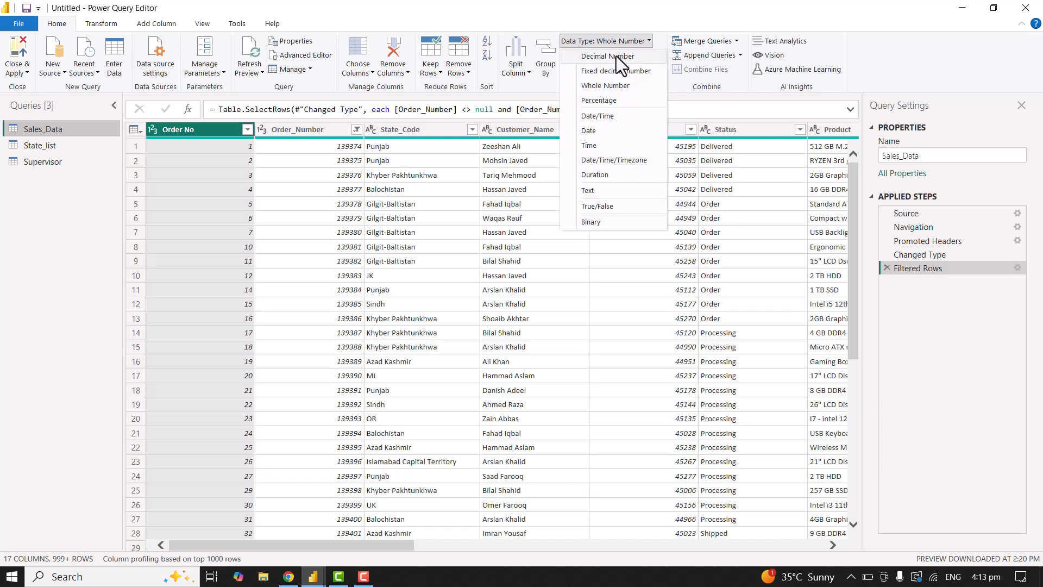
pyautogui.click(651, 38)
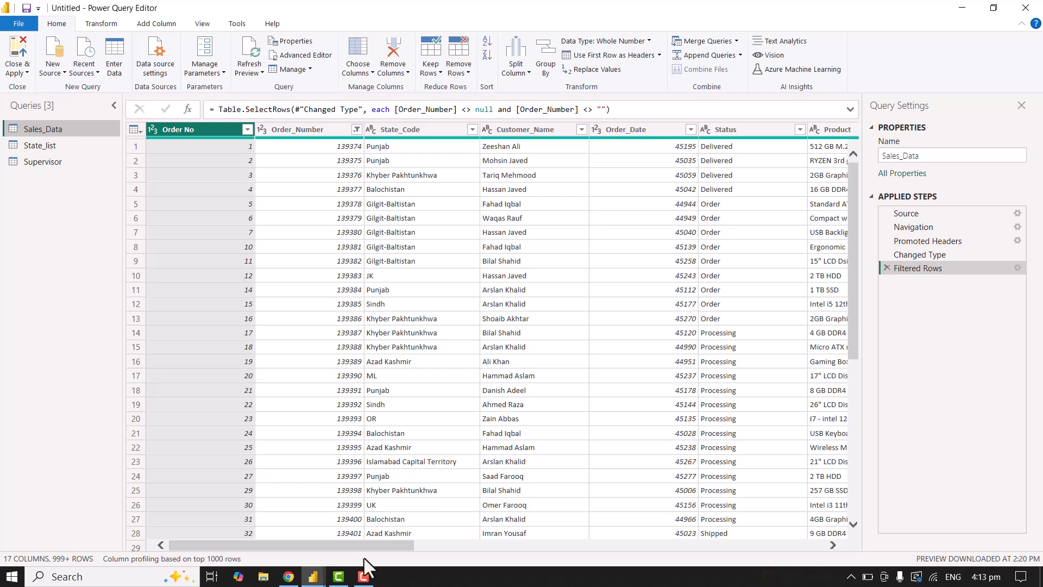
pyautogui.moveTo(353, 547); pyautogui.dragTo(768, 553)
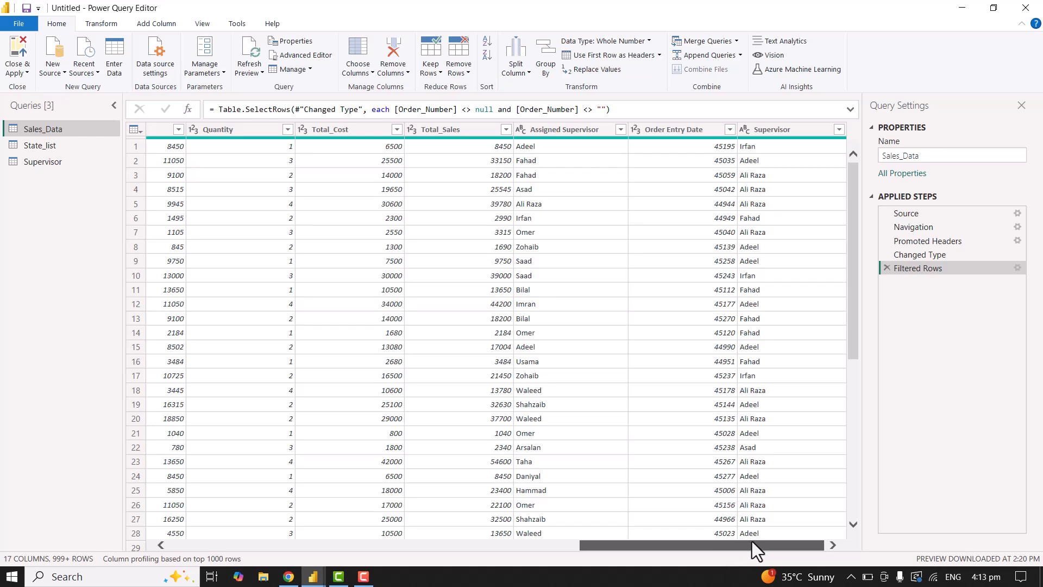
pyautogui.moveTo(661, 555); pyautogui.dragTo(442, 583)
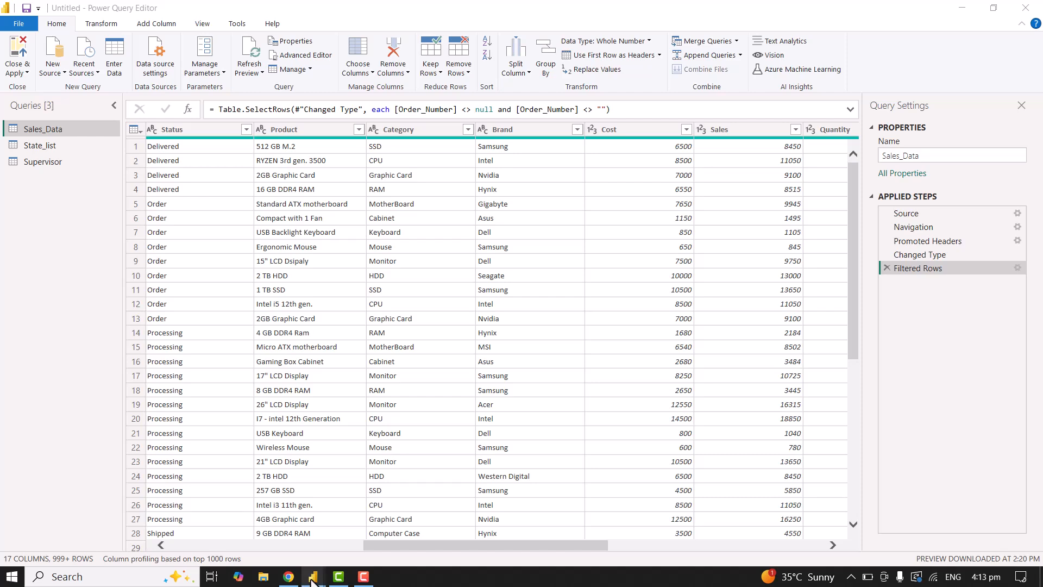
# Close the query editor and apply the pending changes to load the Sales_Data, State_list and Supervisor tables into the report.
pyautogui.moveTo(311, 578)
pyautogui.click(272, 541)
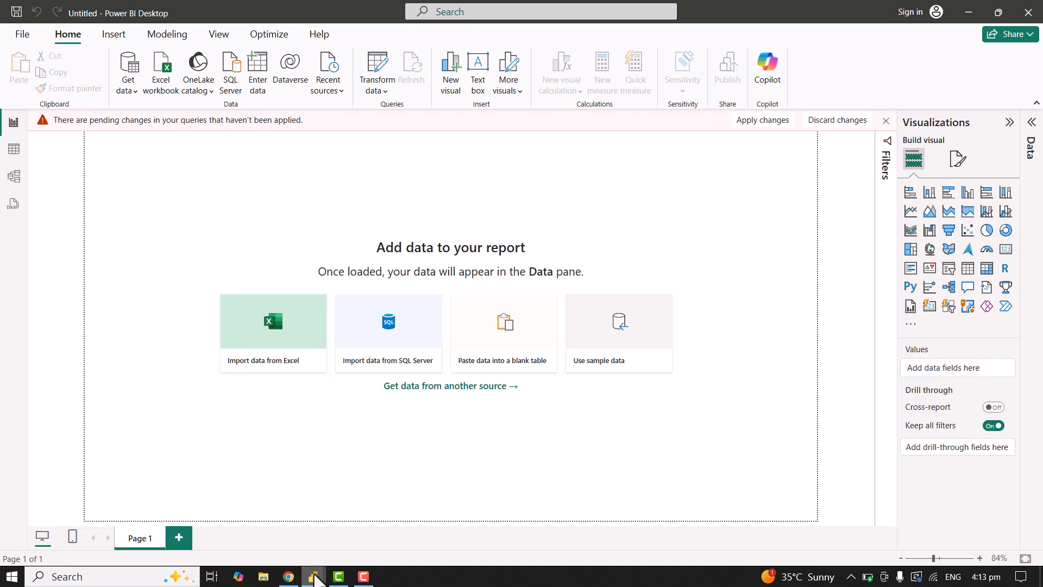
pyautogui.moveTo(312, 575)
pyautogui.click(375, 540)
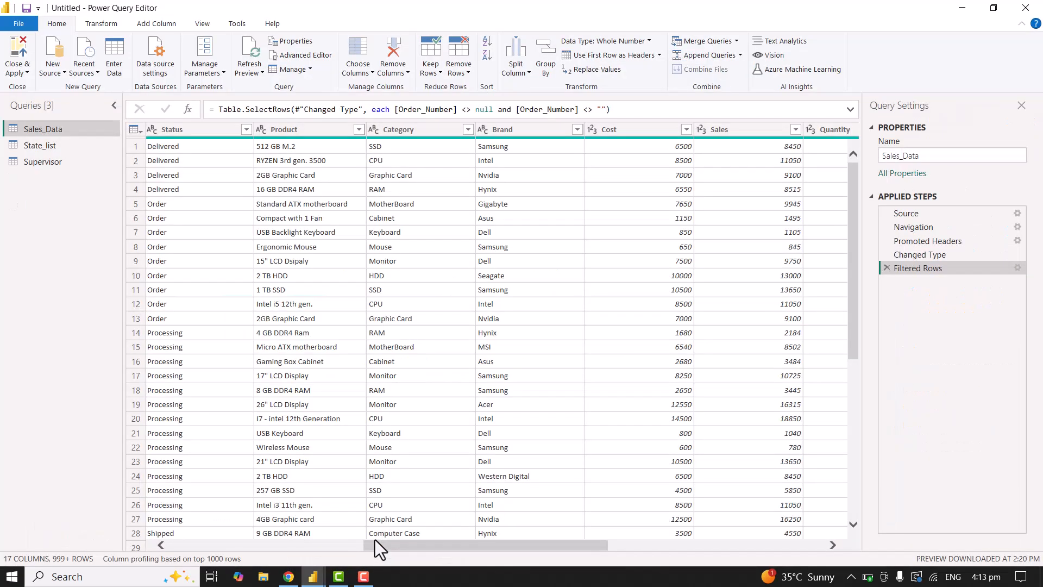
pyautogui.click(18, 55)
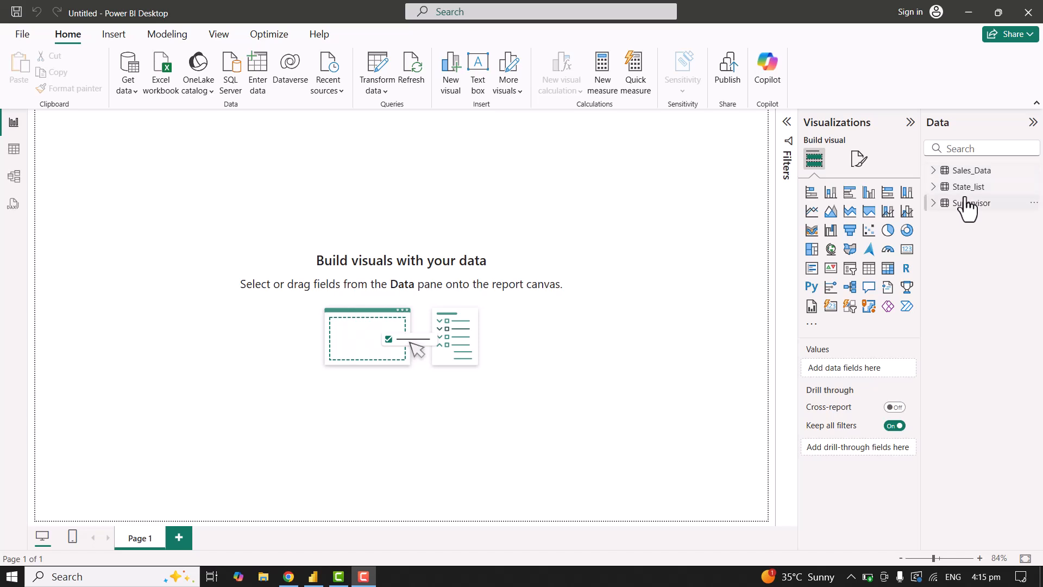
# Examine the fields of the loaded Sales_Data, State_list and Supervisor tables, and collapse their field lists.
pyautogui.click(934, 171)
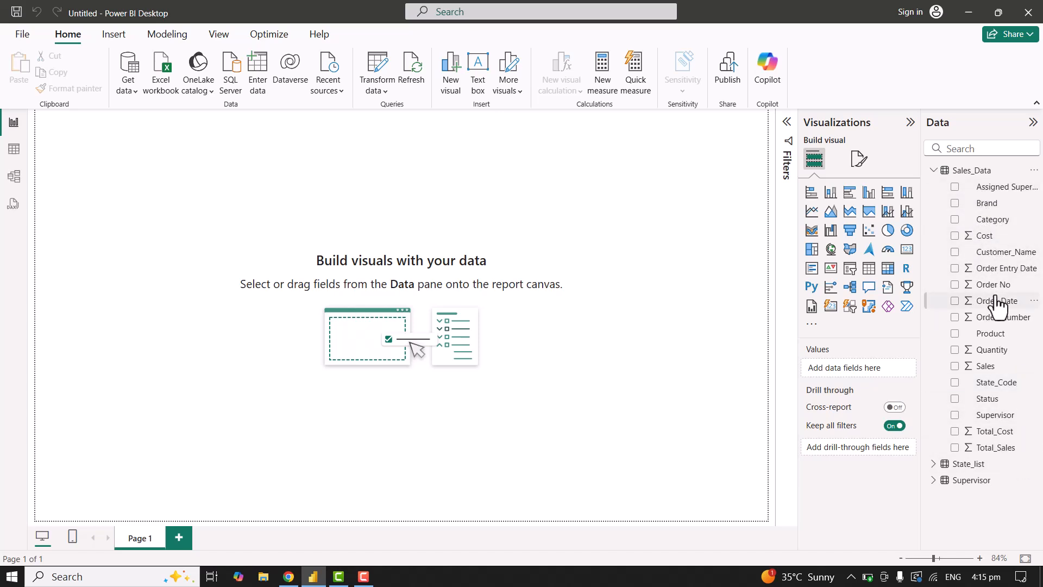
pyautogui.click(933, 464)
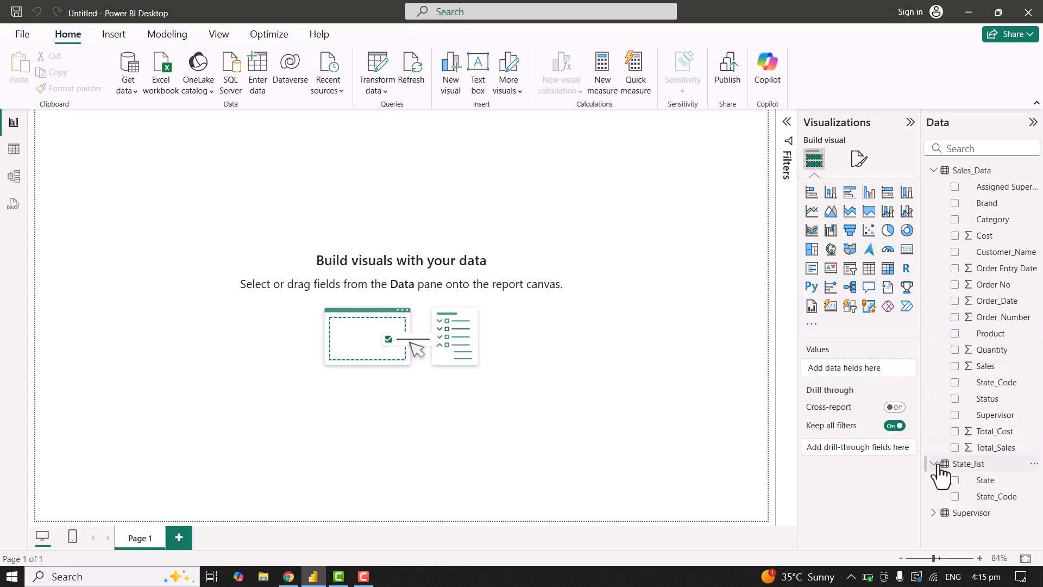
pyautogui.click(933, 513)
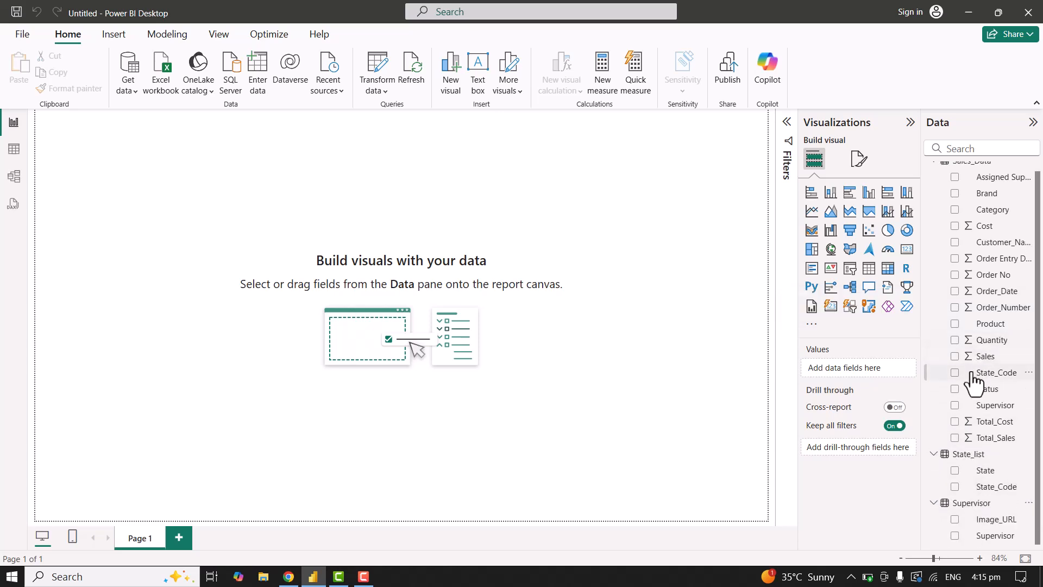
pyautogui.scroll(1, 977, 380)
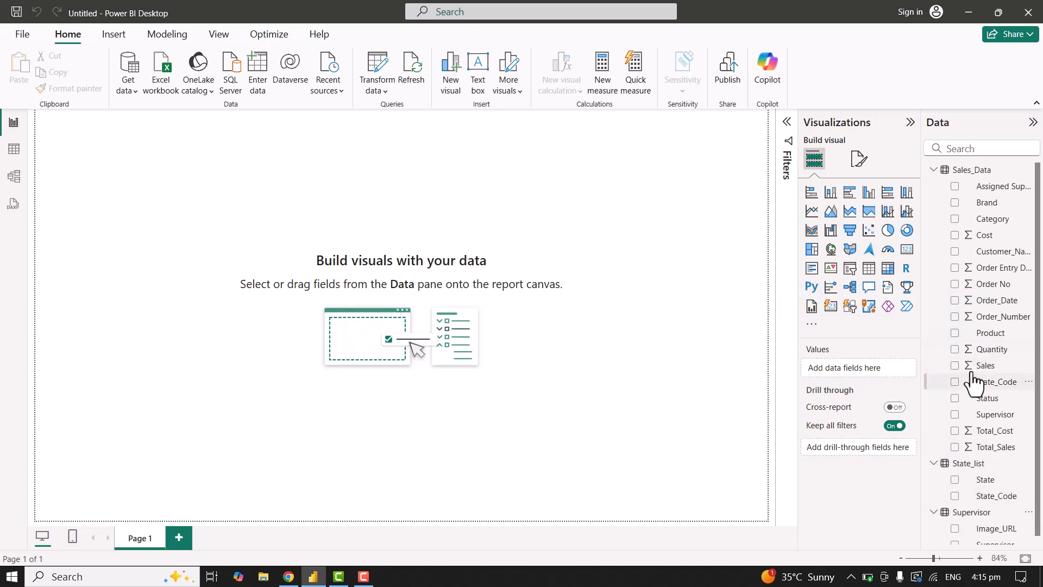
pyautogui.click(933, 464)
pyautogui.click(934, 481)
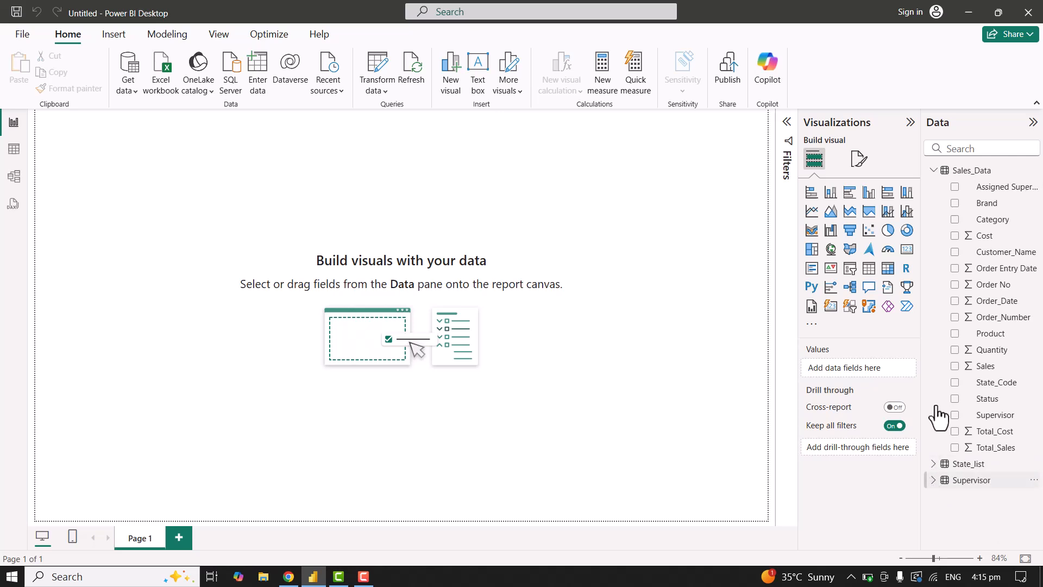
pyautogui.click(934, 171)
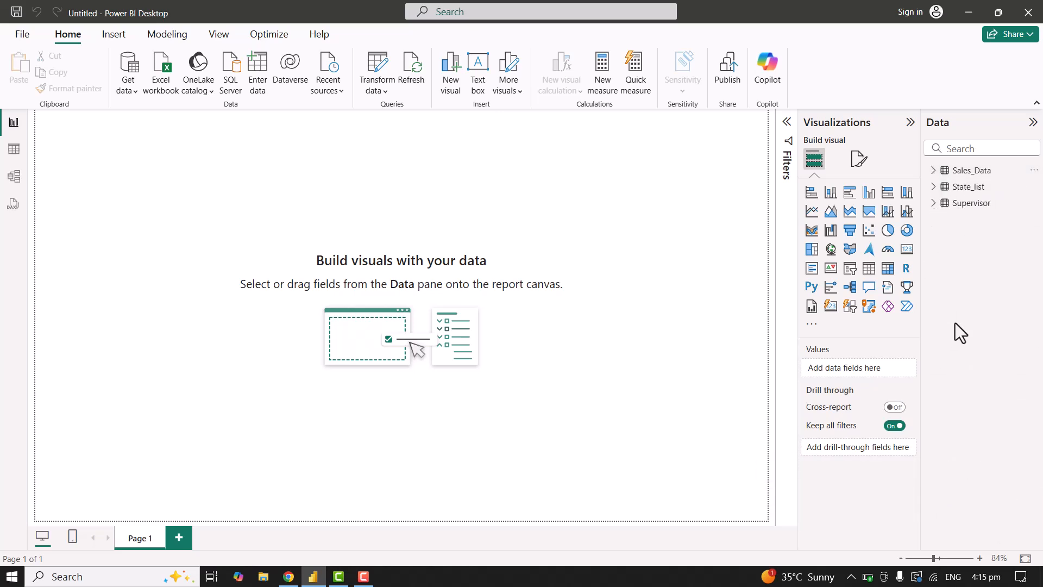